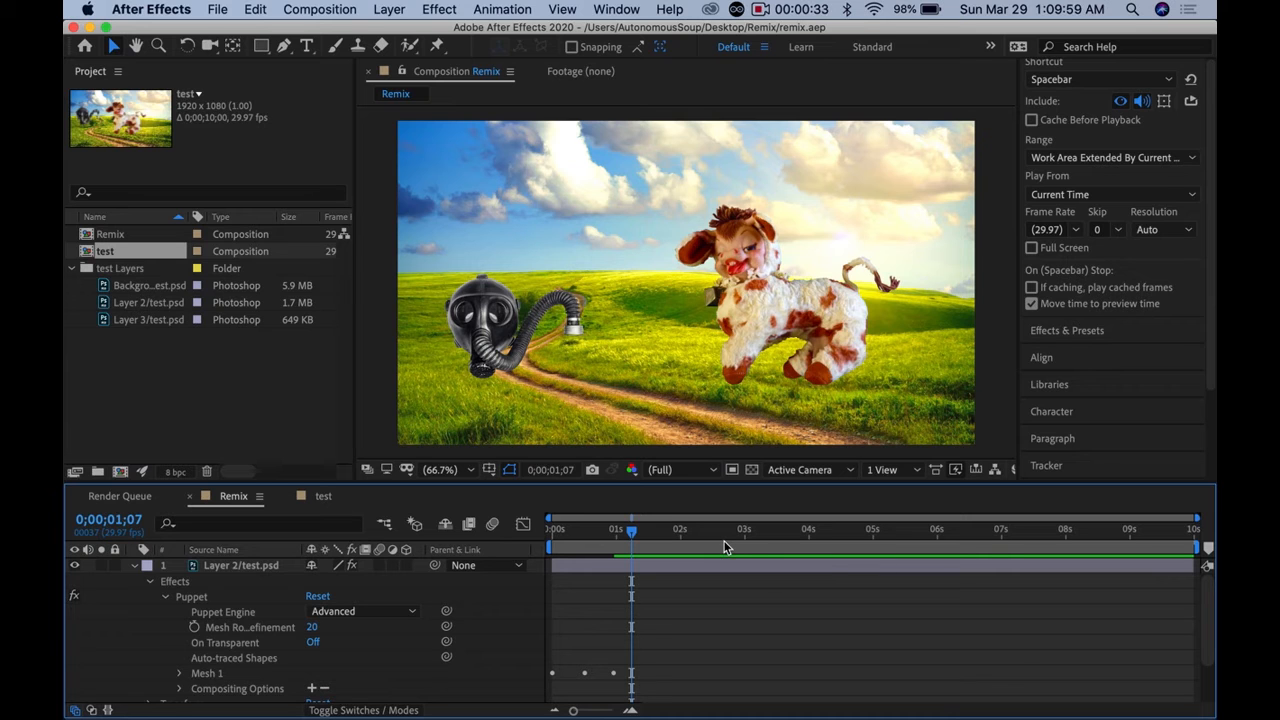
# Step: Select the calf layer's Puppet effect, record a freehand motion of its front hoof pin, and preview the movement
pyautogui.click(772, 307)
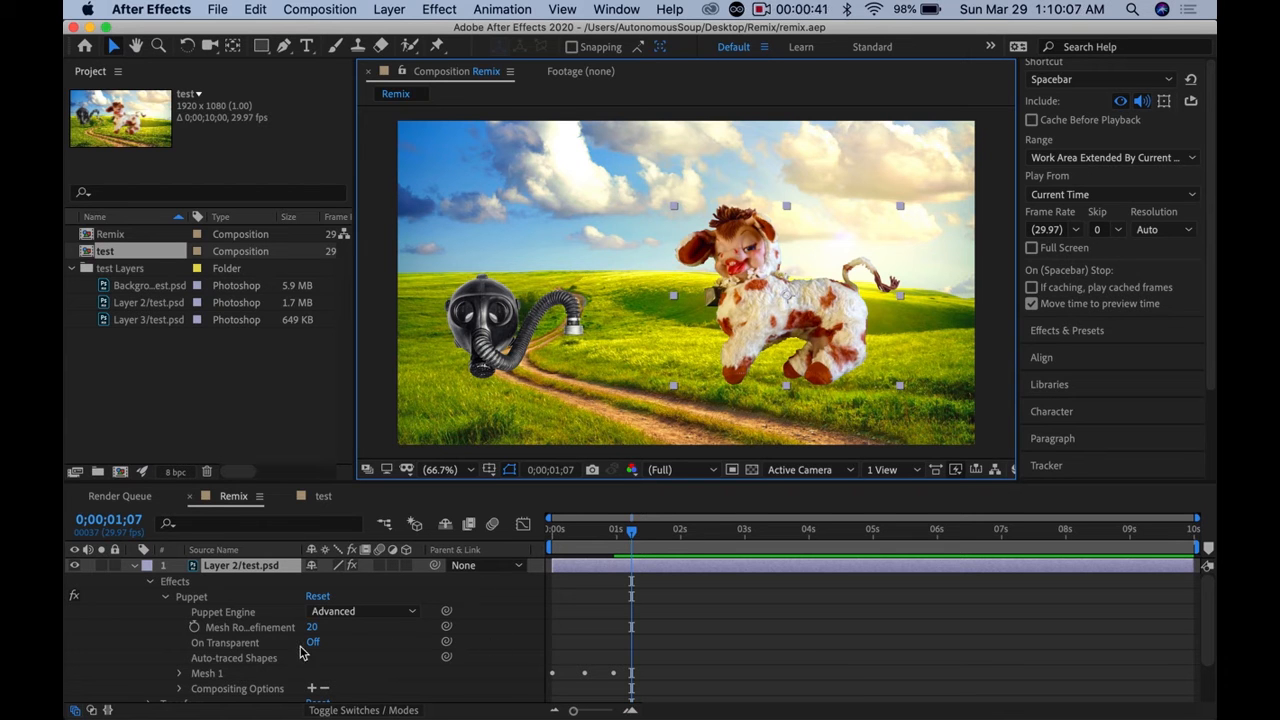
pyautogui.click(243, 612)
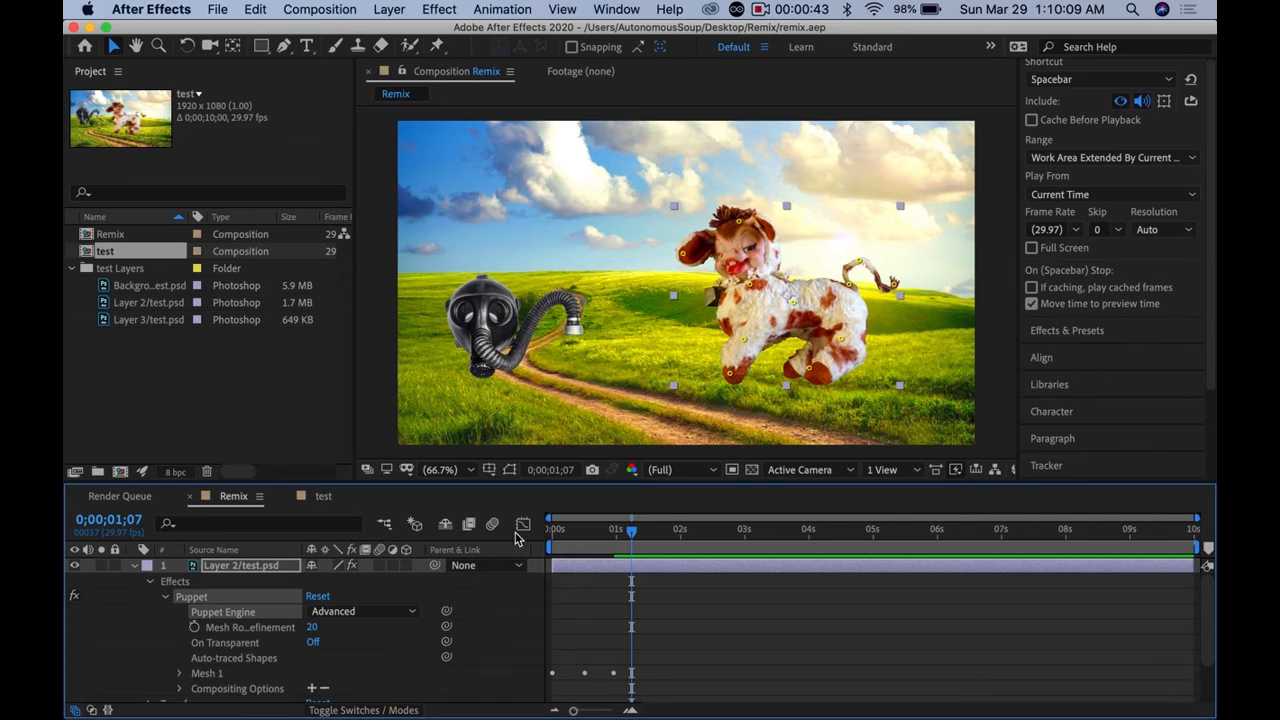
pyautogui.click(732, 374)
pyautogui.moveTo(731, 374)
pyautogui.mouseDown()
pyautogui.moveTo(695, 346)
pyautogui.moveTo(721, 370)
pyautogui.moveTo(701, 340)
pyautogui.moveTo(742, 374)
pyautogui.moveTo(699, 337)
pyautogui.moveTo(740, 380)
pyautogui.mouseUp()
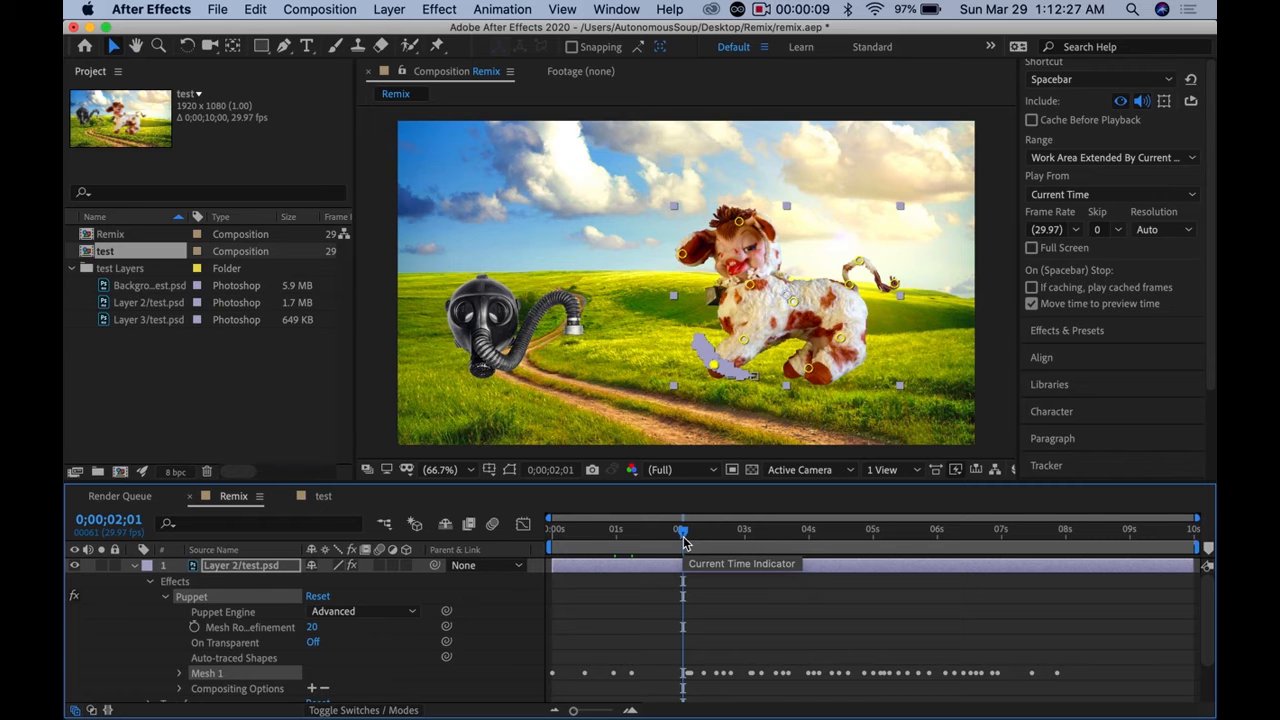
pyautogui.press('space')
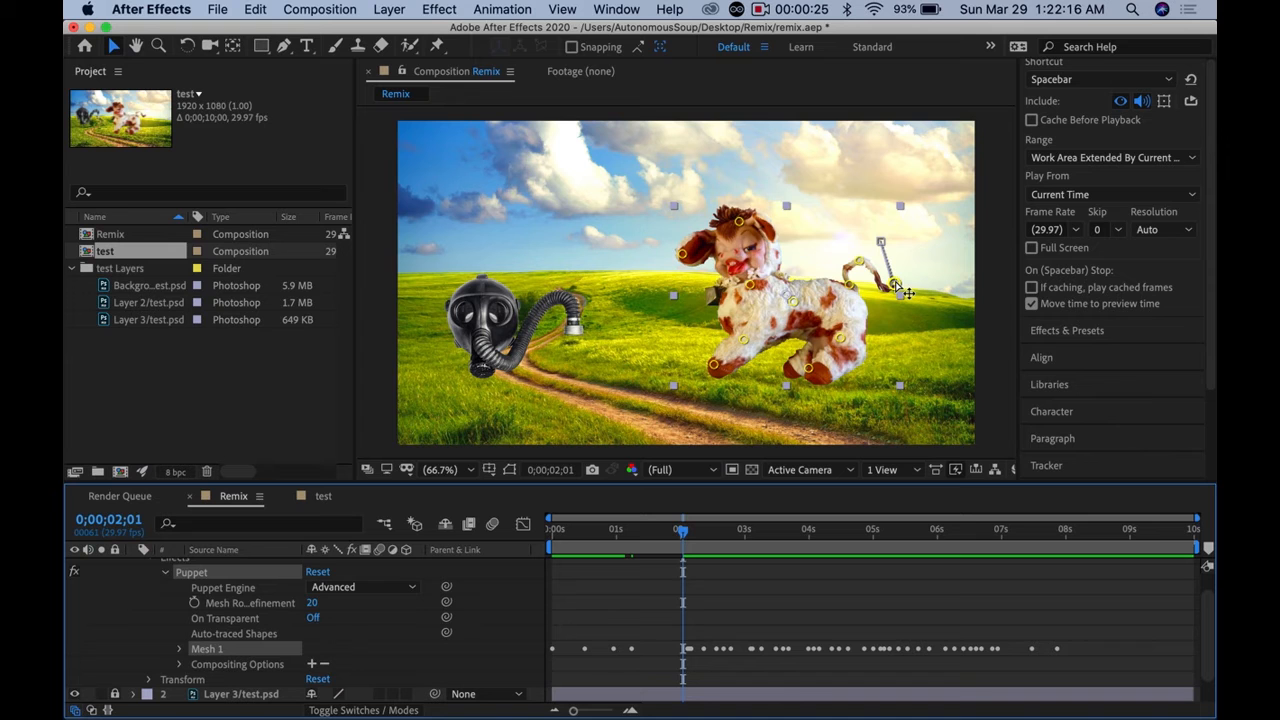
# Step: Record a freehand wagging motion of the calf's tail-tip puppet pin starting at 0;00;02;01, and play back the animation
pyautogui.moveTo(905, 292)
pyautogui.mouseDown()
pyautogui.moveTo(887, 235)
pyautogui.moveTo(908, 259)
pyautogui.moveTo(896, 235)
pyautogui.moveTo(900, 268)
pyautogui.moveTo(877, 284)
pyautogui.moveTo(905, 238)
pyautogui.moveTo(899, 271)
pyautogui.moveTo(883, 289)
pyautogui.moveTo(905, 240)
pyautogui.moveTo(882, 291)
pyautogui.moveTo(905, 237)
pyautogui.moveTo(886, 284)
pyautogui.moveTo(881, 273)
pyautogui.moveTo(898, 240)
pyautogui.moveTo(894, 288)
pyautogui.mouseUp()
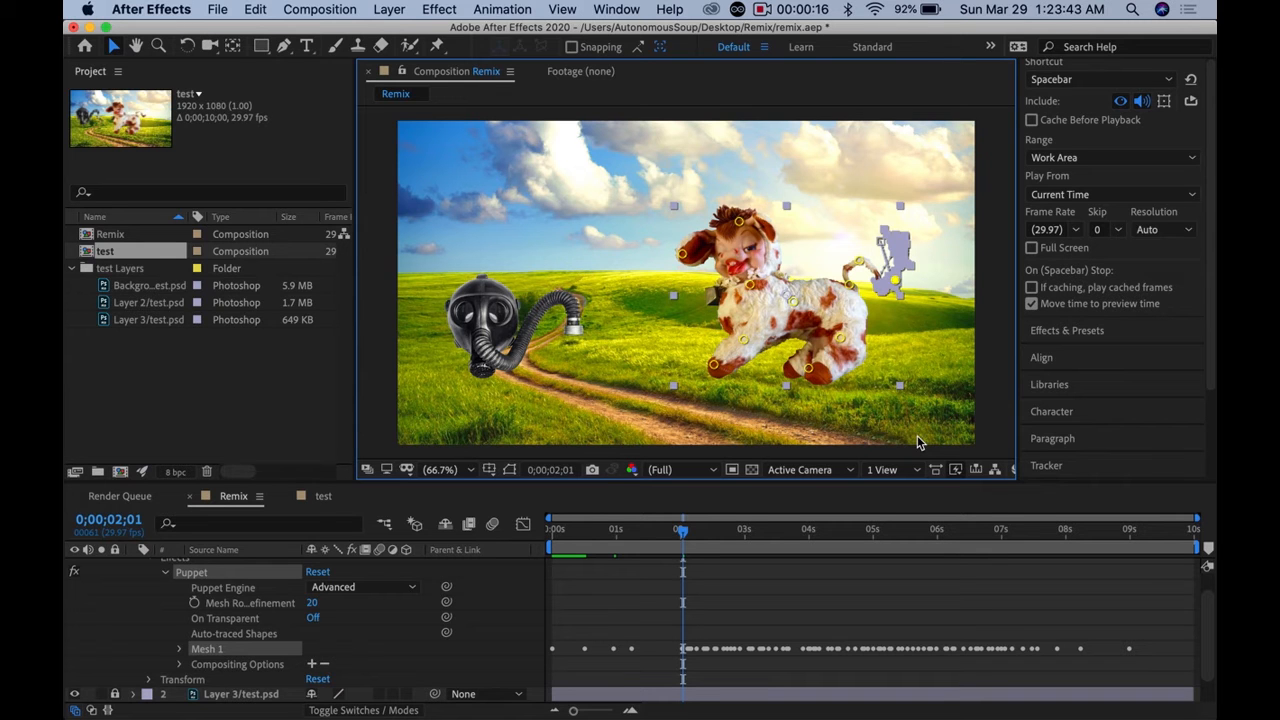
pyautogui.press('space')
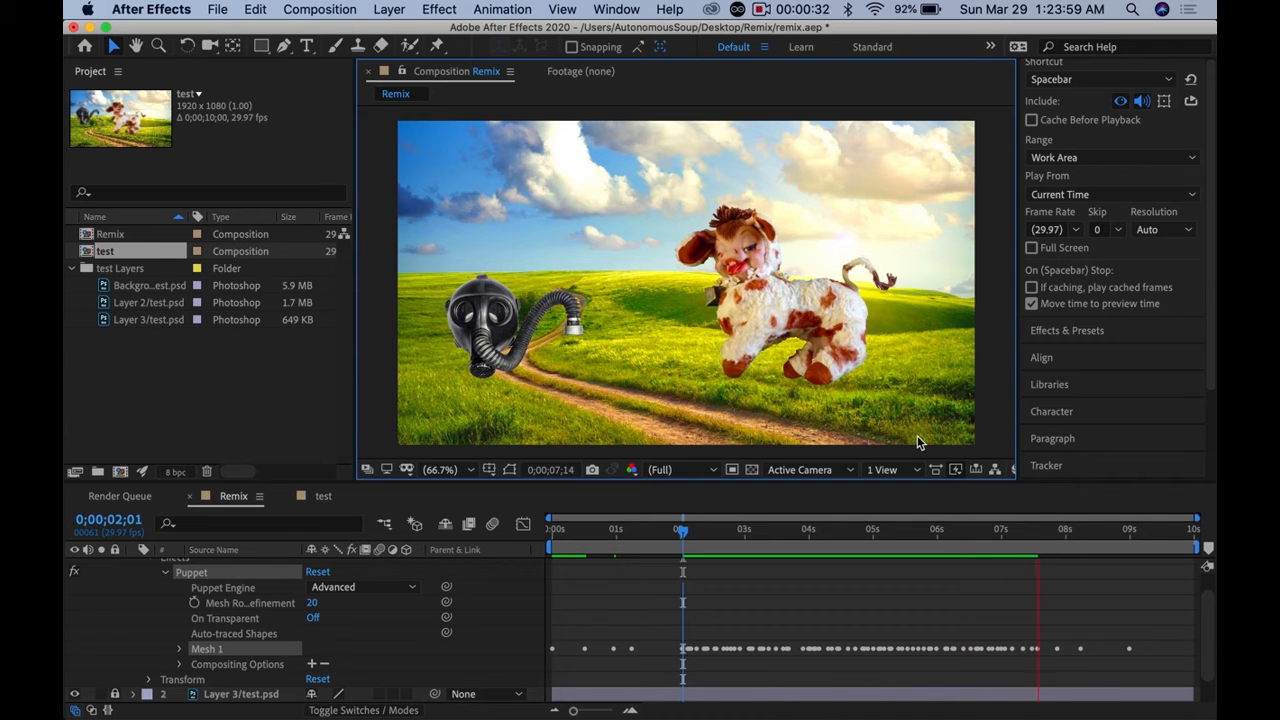
pyautogui.press('space')
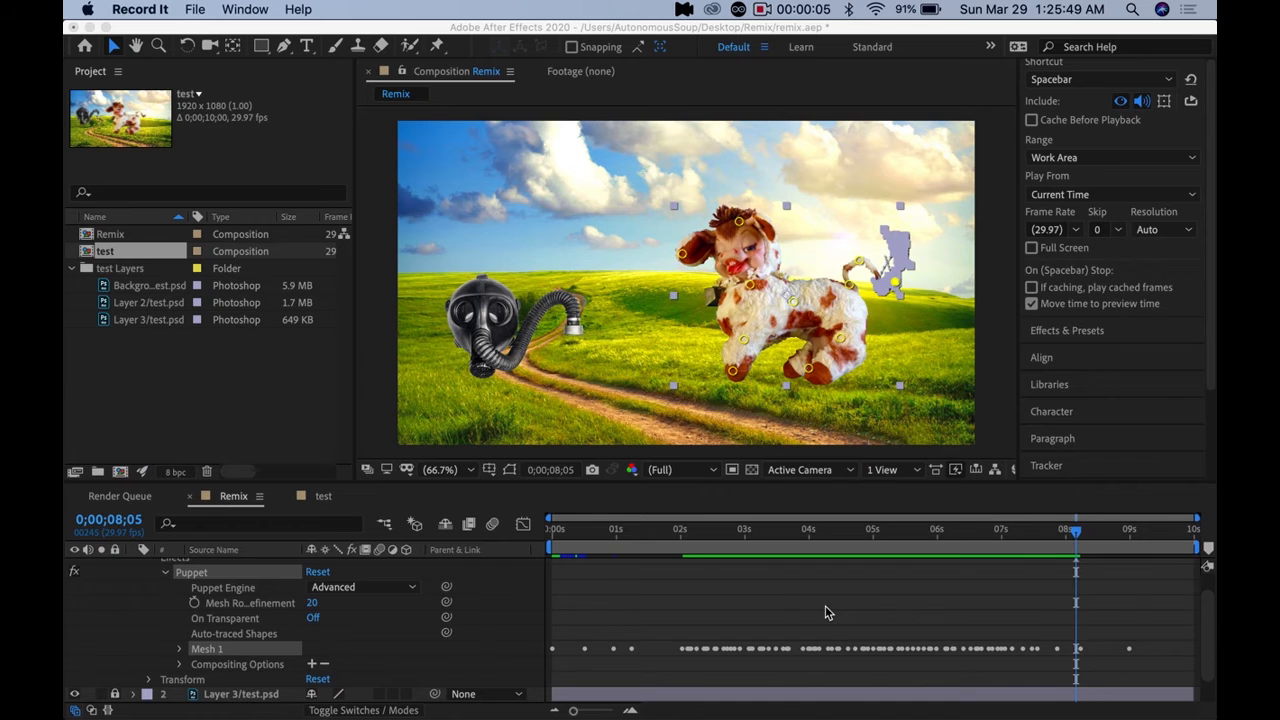
# Step: Expand Mesh 1 and its Deform group in the calf layer's Puppet effect to list the individual puppet pins
pyautogui.scroll(-2, 825, 607)
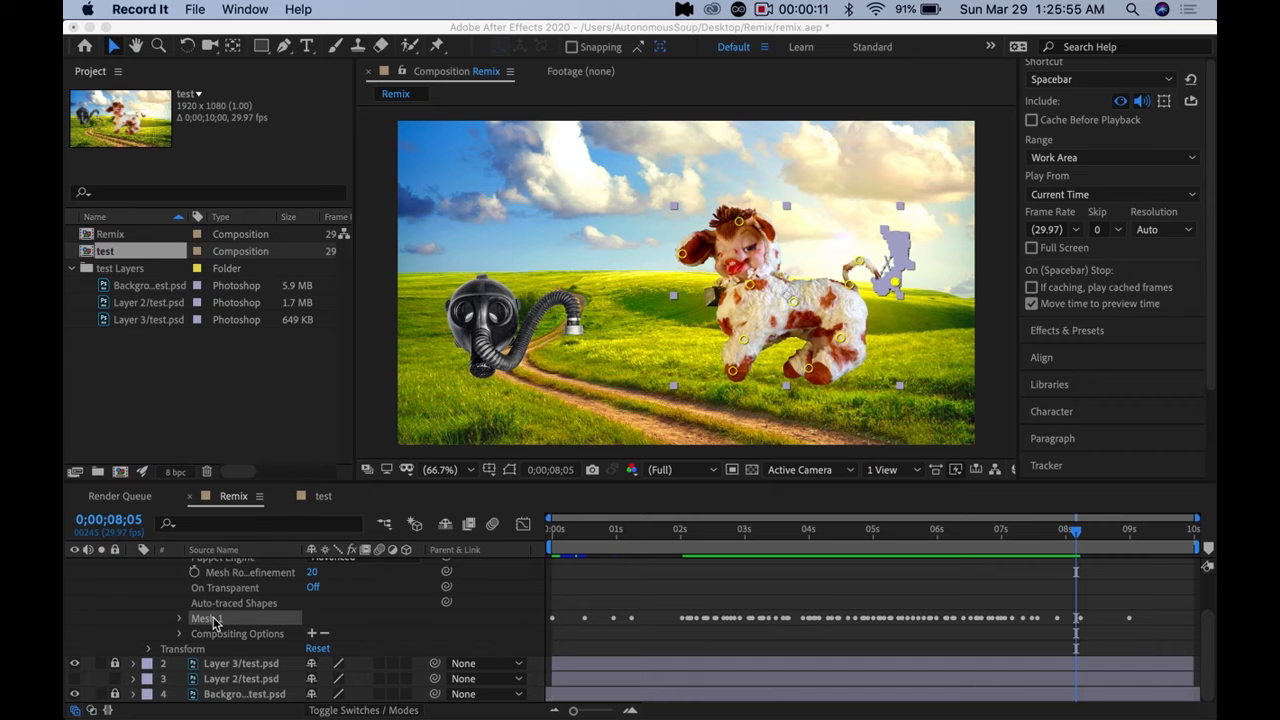
pyautogui.click(182, 625)
pyautogui.click(181, 619)
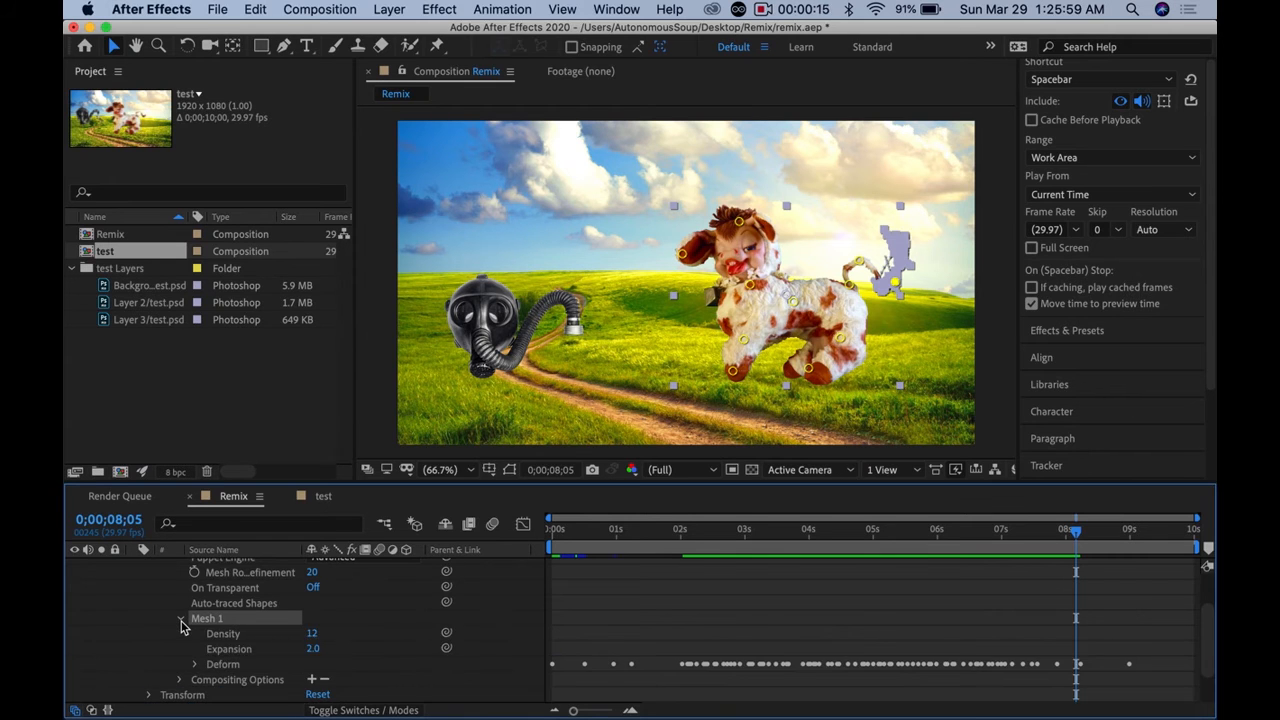
pyautogui.scroll(-2, 258, 645)
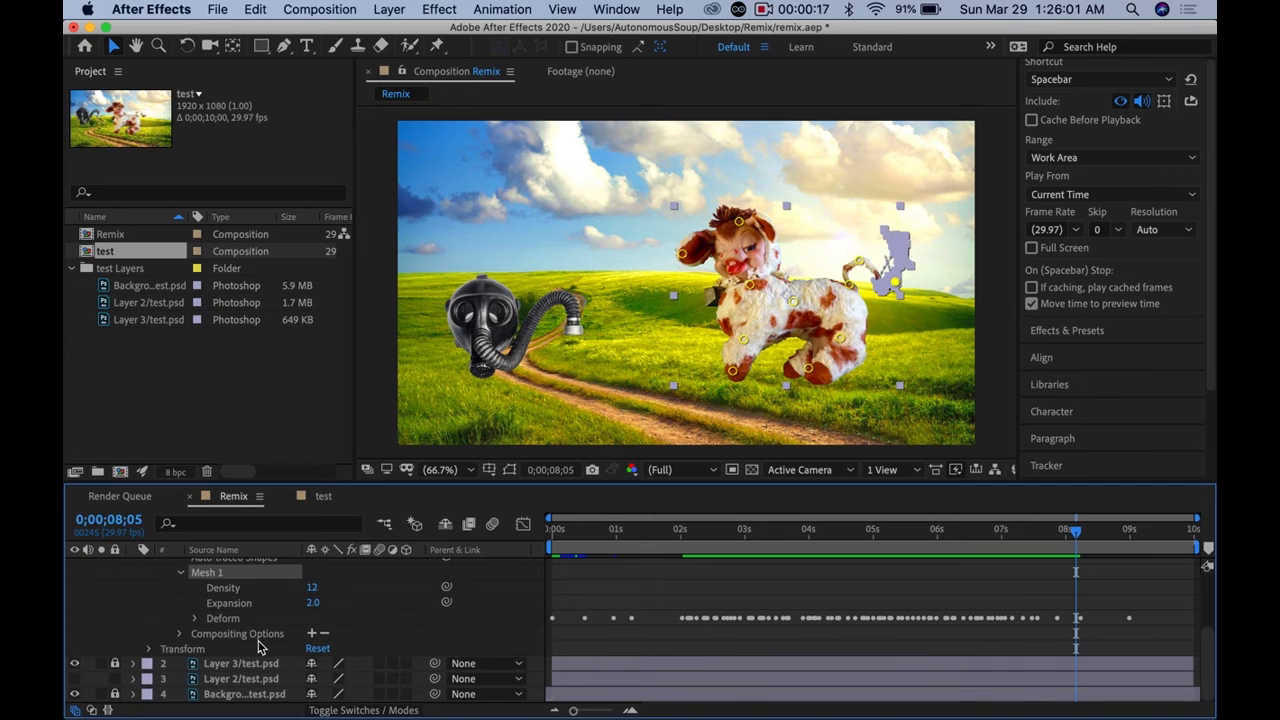
pyautogui.scroll(4, 233, 592)
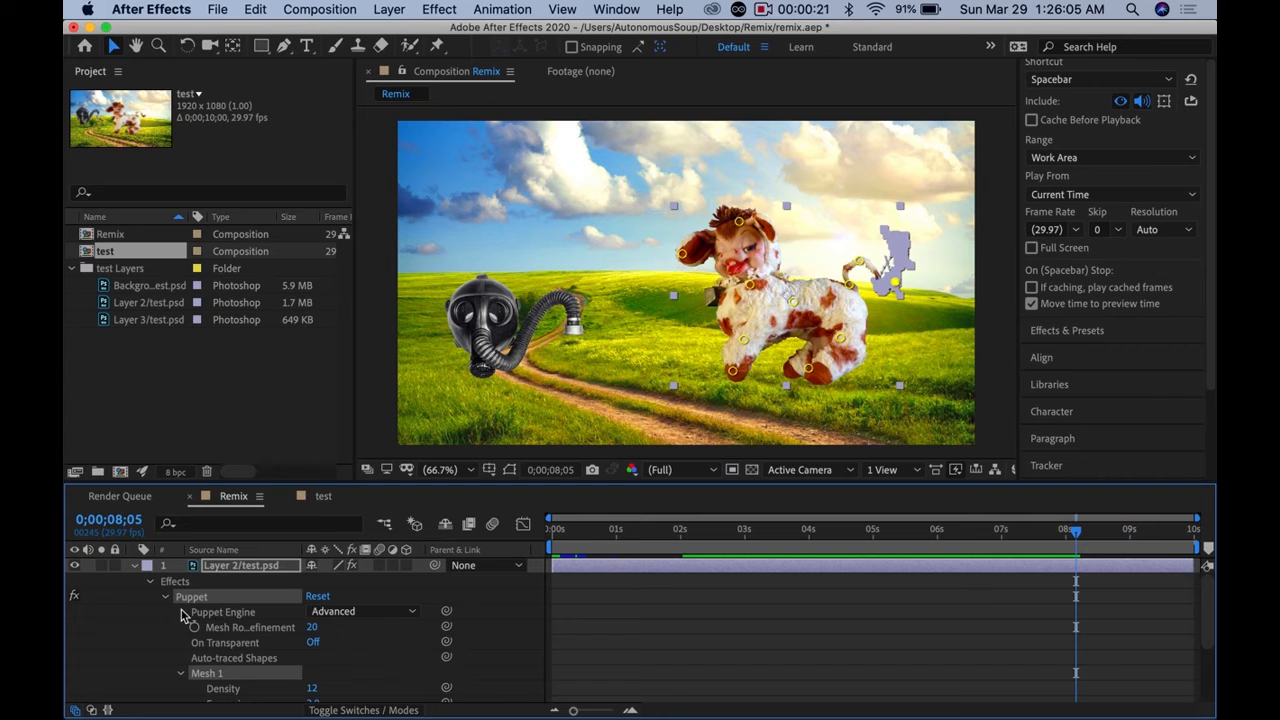
pyautogui.scroll(-3, 232, 607)
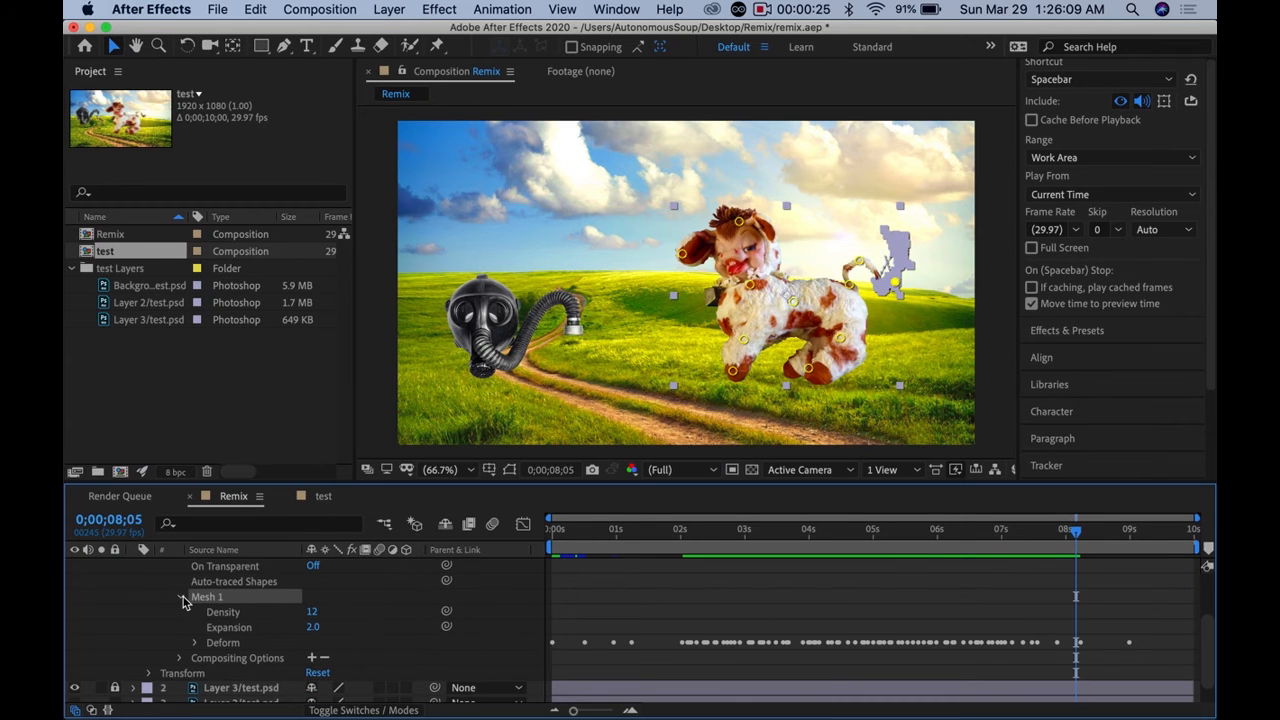
pyautogui.click(195, 642)
pyautogui.scroll(-3, 197, 650)
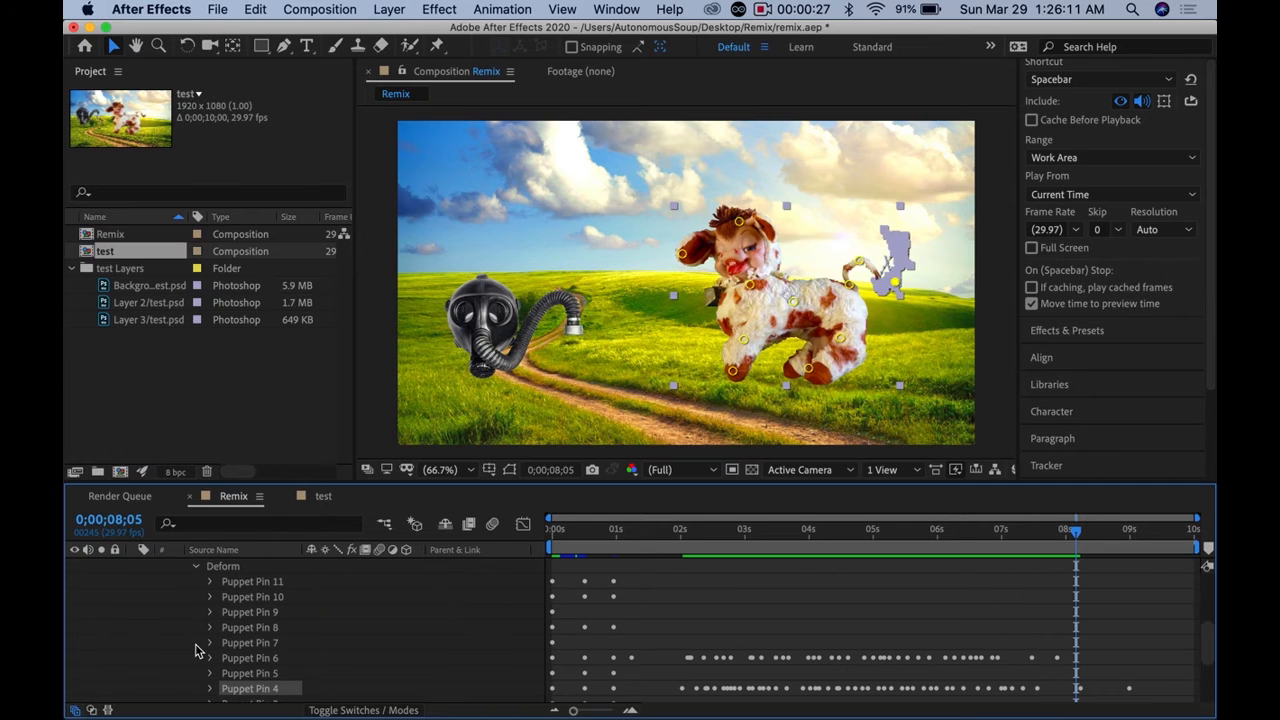
pyautogui.scroll(-1, 397, 654)
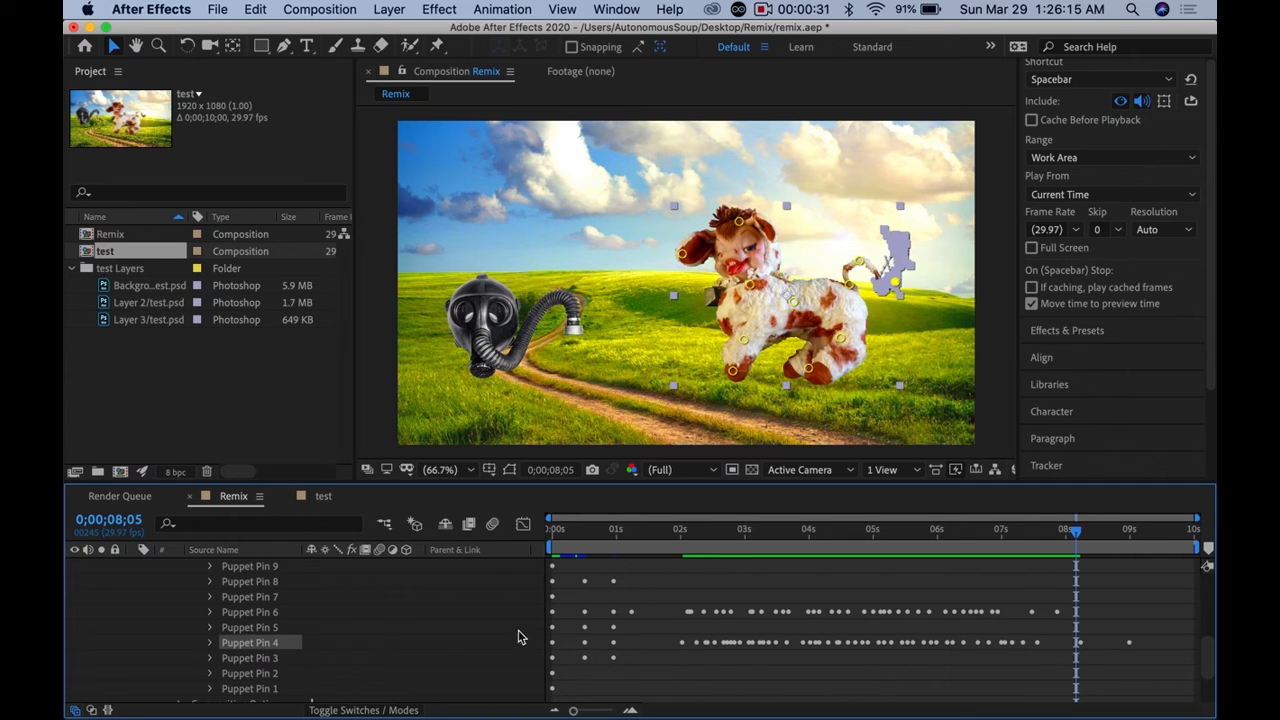
# Step: Reveal Puppet Pin 6's Position keyframes and shift the first and last of the recorded hoof keyframes earlier in time
pyautogui.click(266, 597)
pyautogui.click(260, 612)
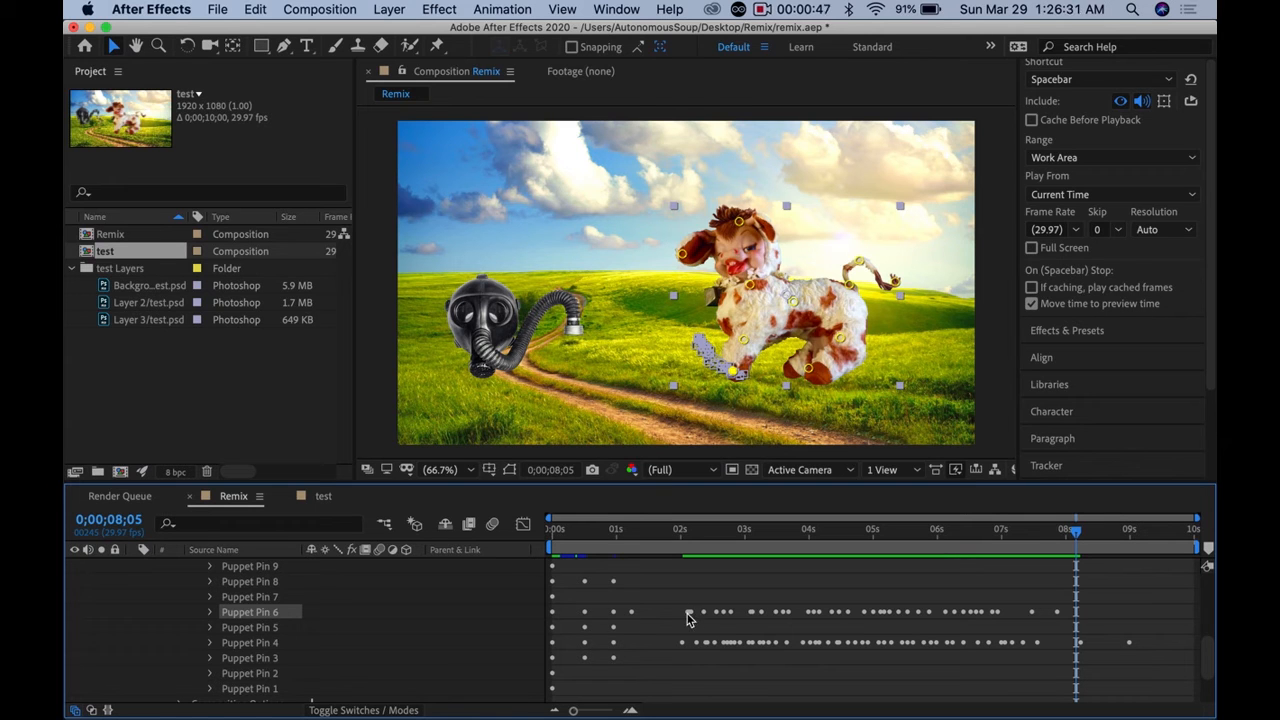
pyautogui.click(211, 612)
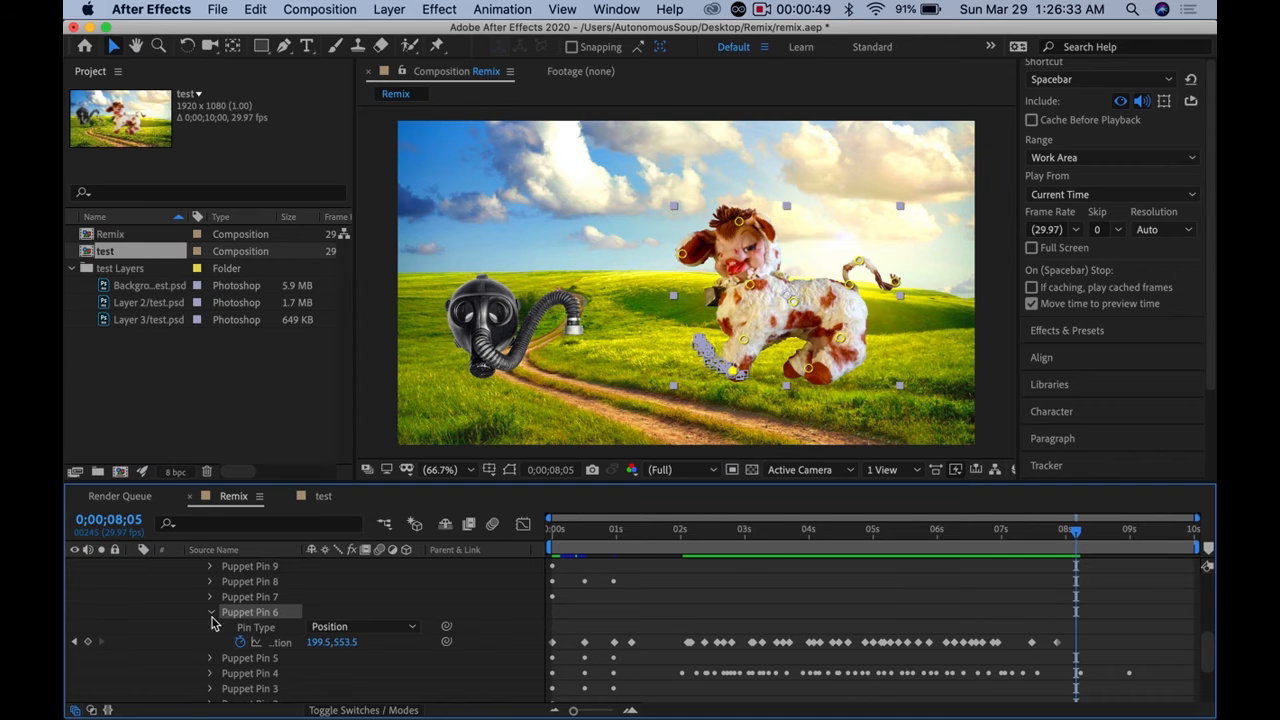
pyautogui.moveTo(689, 643)
pyautogui.mouseDown()
pyautogui.moveTo(656, 644)
pyautogui.moveTo(690, 645)
pyautogui.mouseUp()
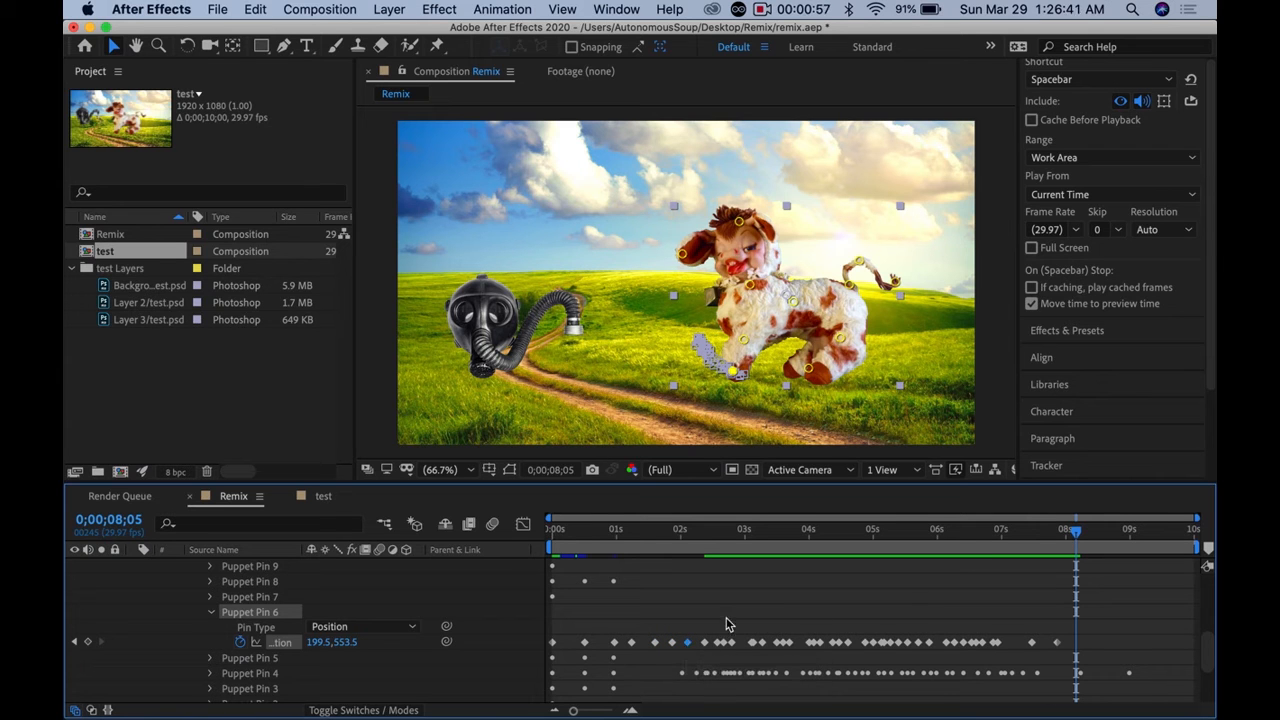
pyautogui.moveTo(1036, 644)
pyautogui.mouseDown()
pyautogui.moveTo(1015, 648)
pyautogui.moveTo(1040, 645)
pyautogui.moveTo(1027, 646)
pyautogui.mouseUp()
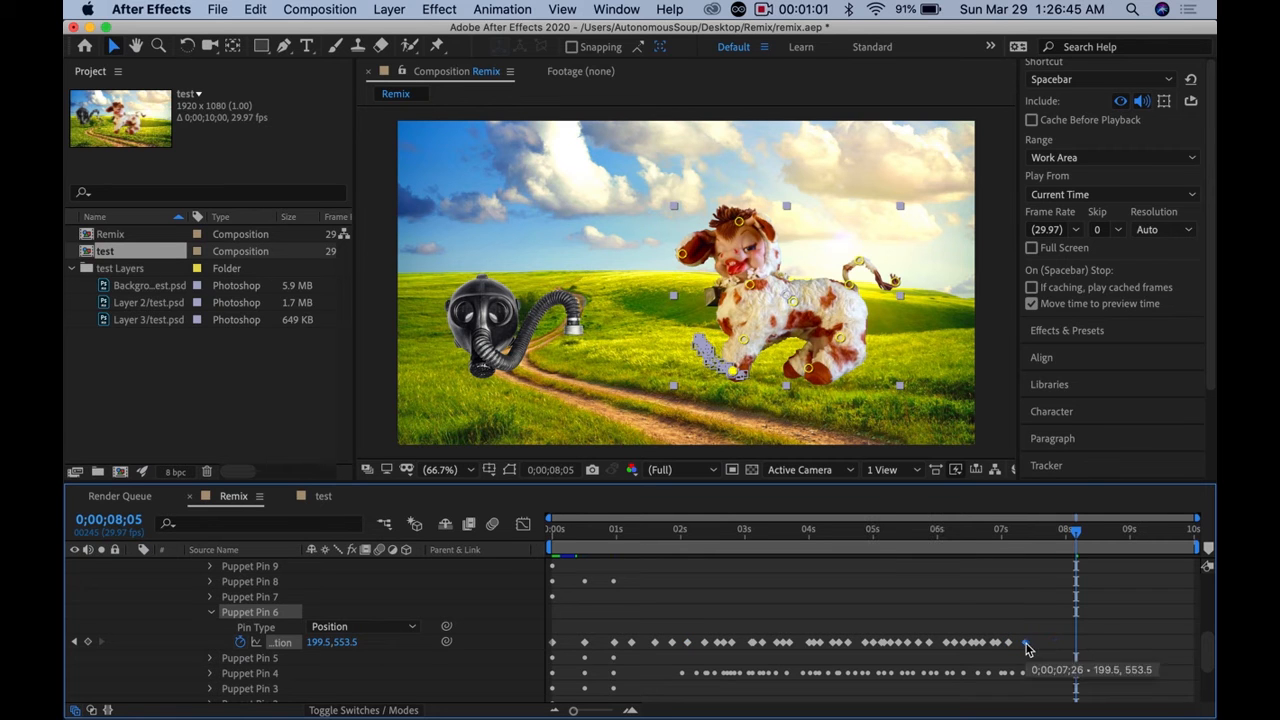
# Step: Reveal Puppet Pin 4's Position keyframes and shift the first recorded tail keyframes earlier in time
pyautogui.scroll(-3, 968, 640)
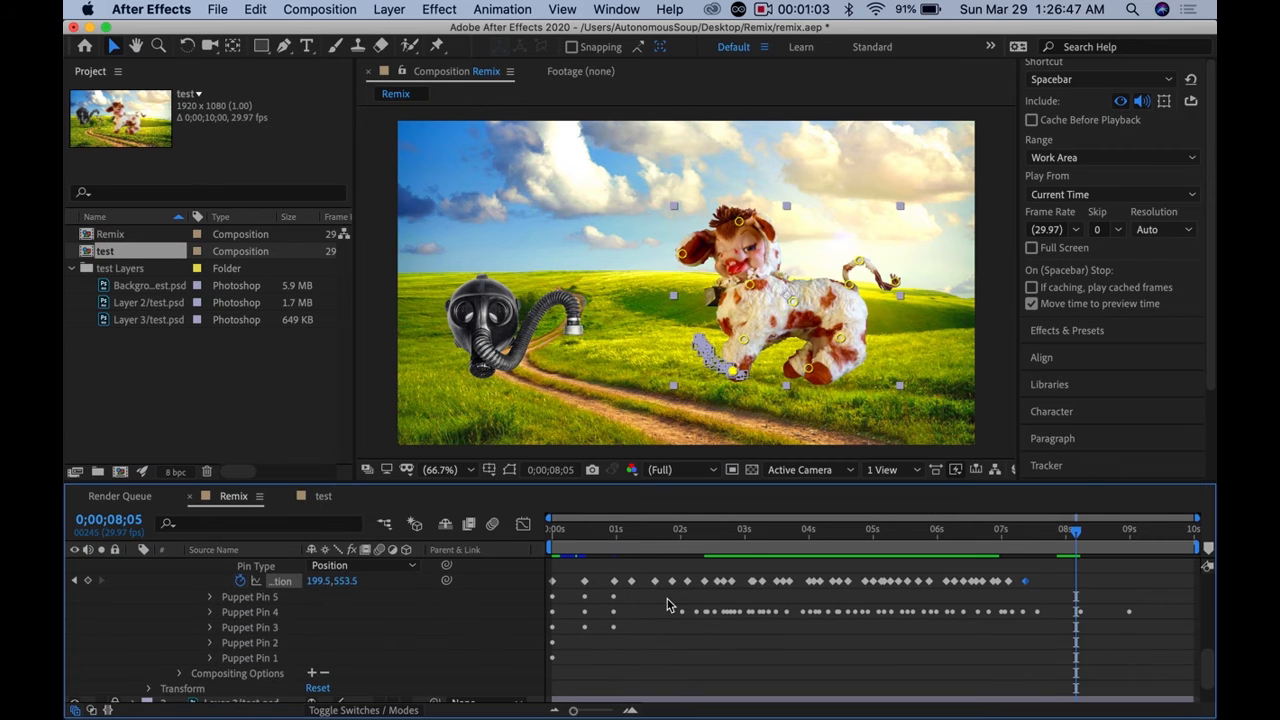
pyautogui.click(272, 618)
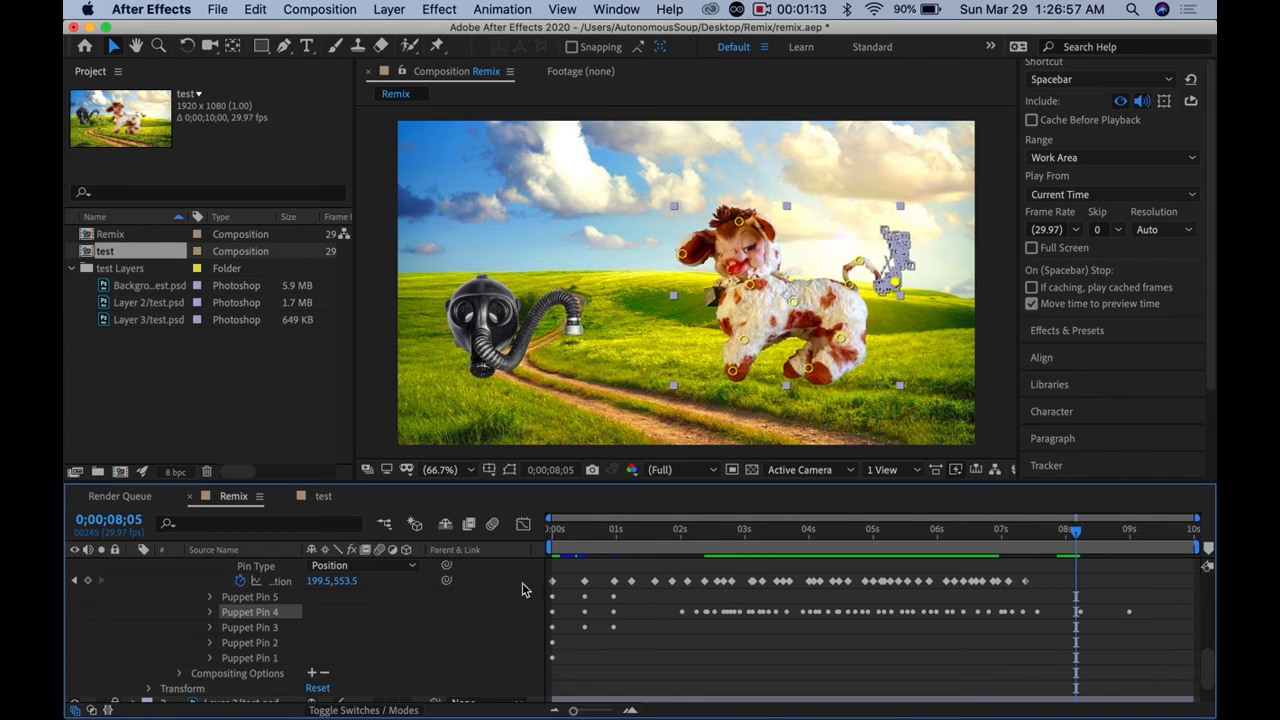
pyautogui.click(211, 612)
pyautogui.moveTo(680, 648)
pyautogui.mouseDown()
pyautogui.moveTo(638, 646)
pyautogui.moveTo(708, 648)
pyautogui.moveTo(679, 650)
pyautogui.mouseUp()
pyautogui.click(693, 648)
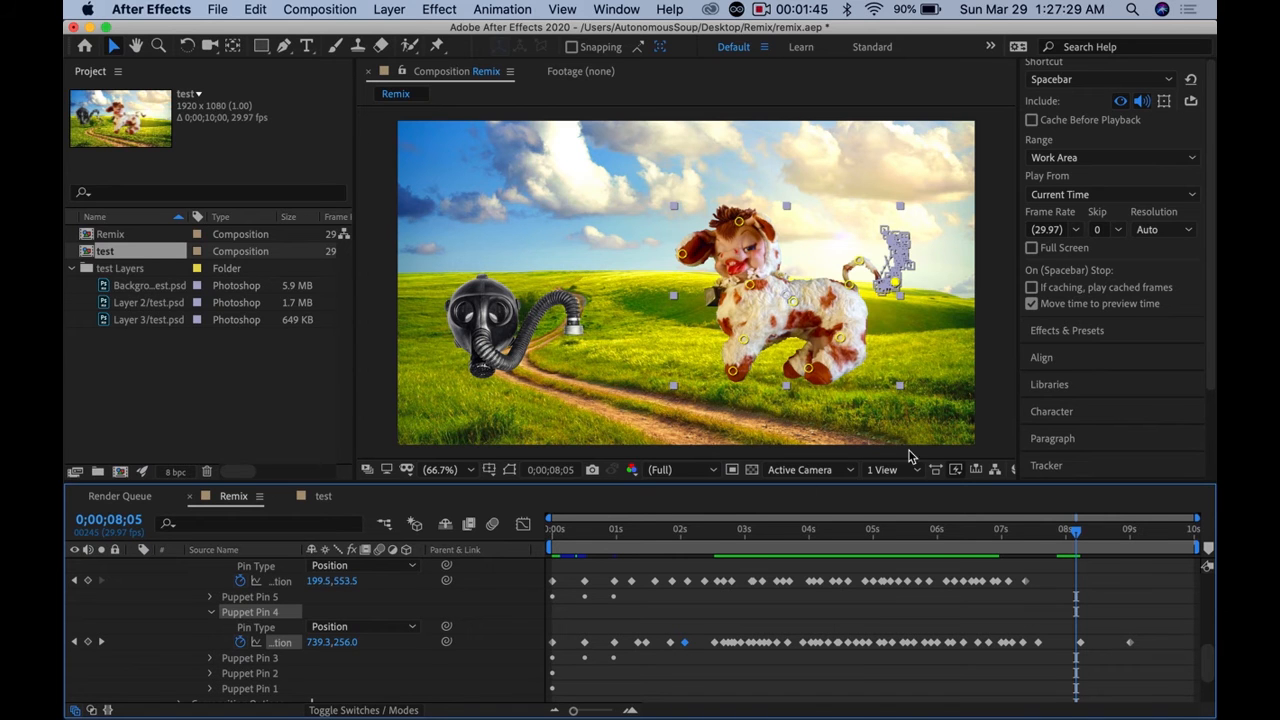
pyautogui.press(',')
pyautogui.press(',')
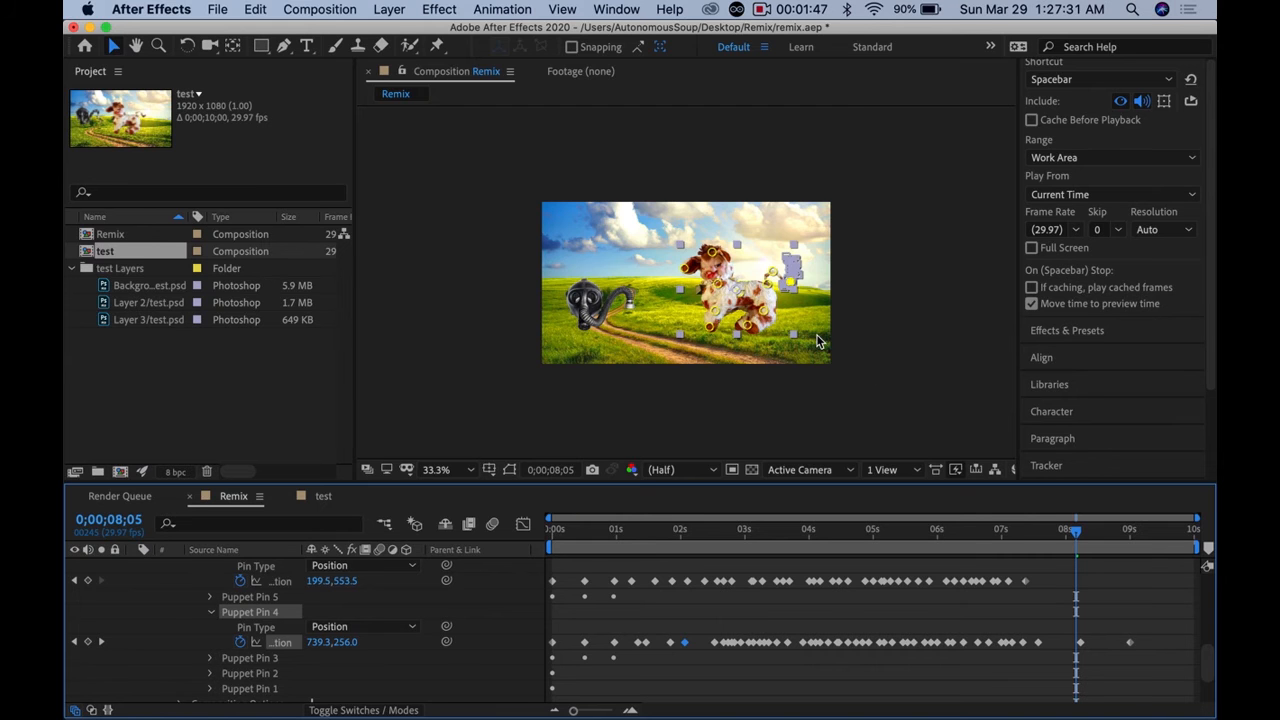
pyautogui.scroll(5, 816, 341)
pyautogui.scroll(-6, 816, 341)
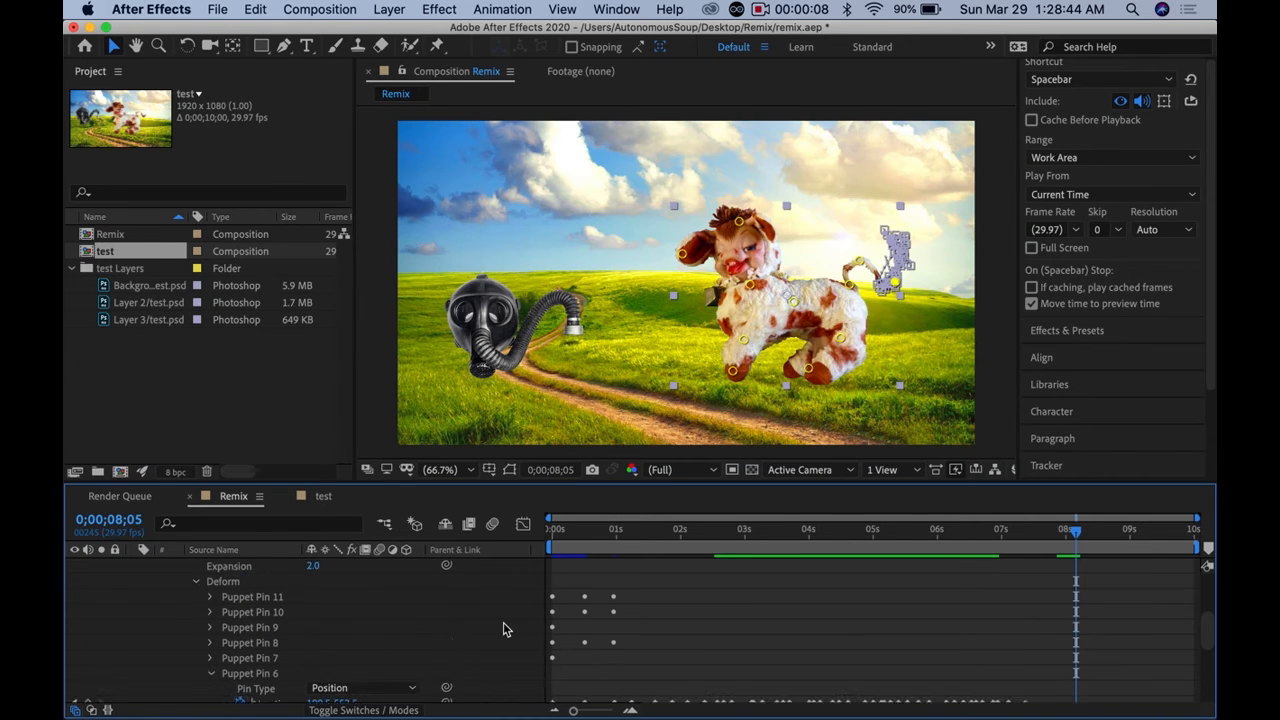
# Step: Collapse the Deform, Mesh 1 and Puppet properties and fold up the calf layer, Layer 2/test.psd
pyautogui.scroll(3, 503, 622)
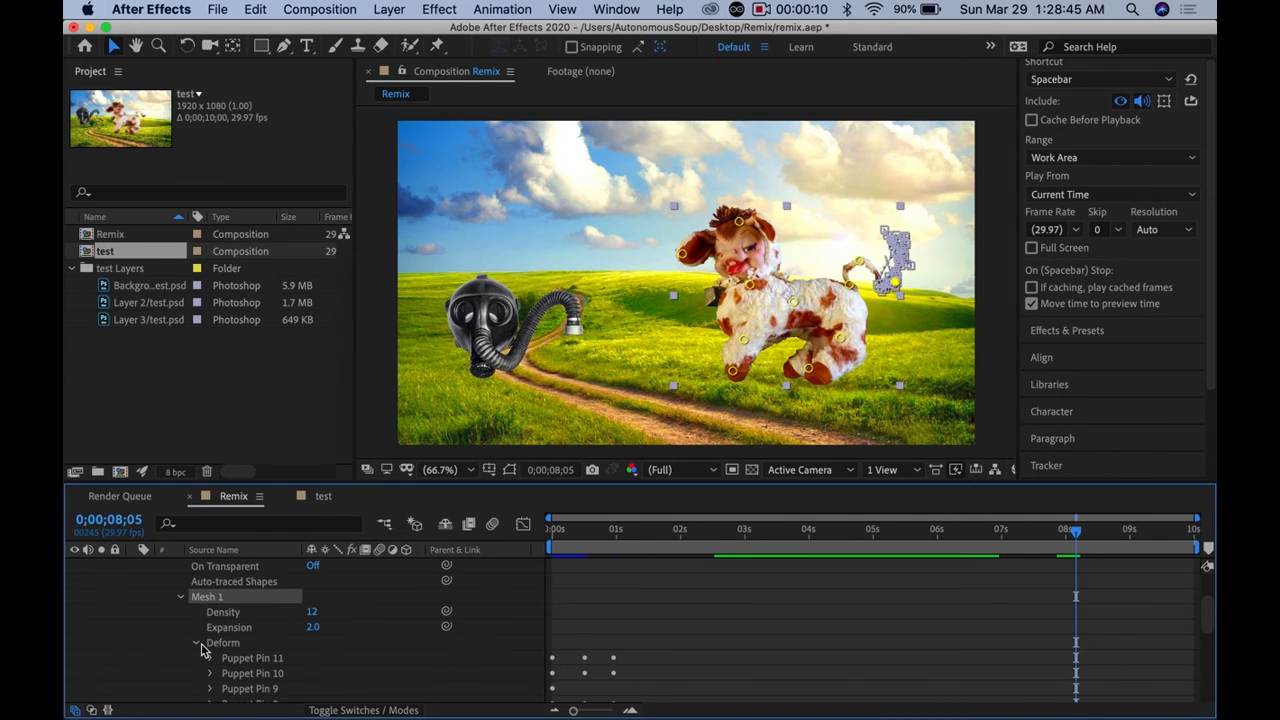
pyautogui.click(196, 646)
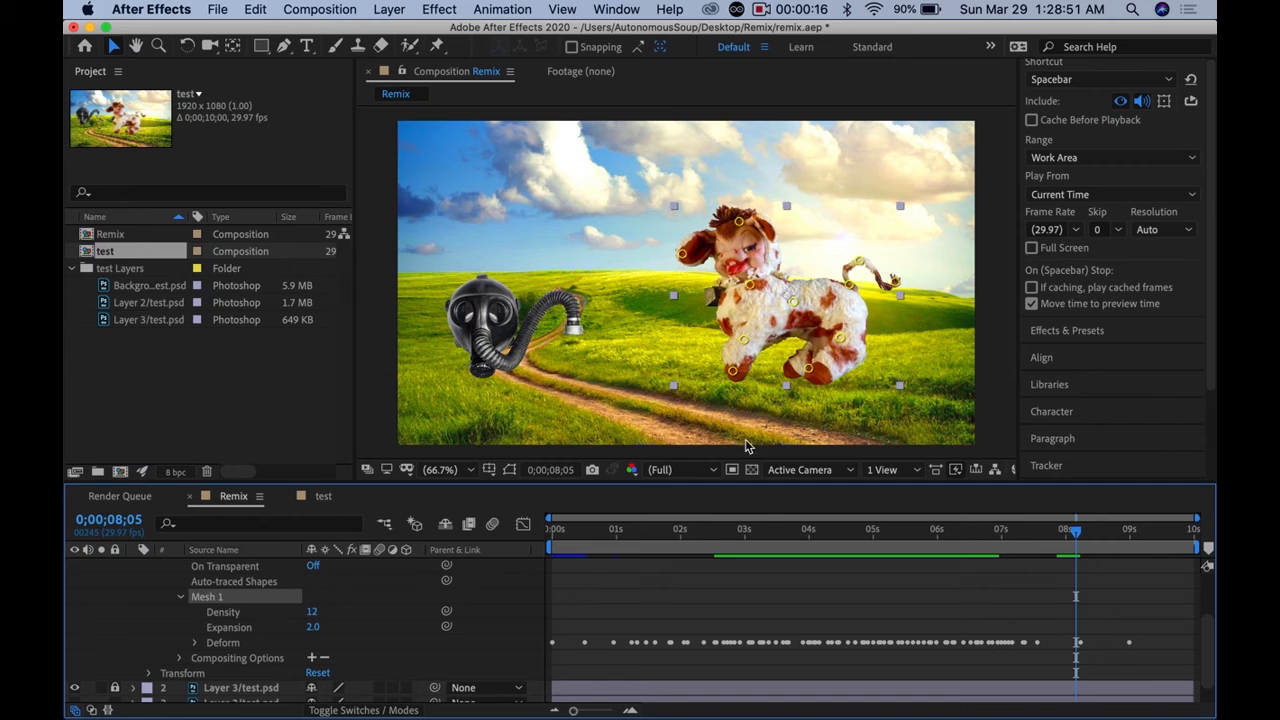
pyautogui.click(185, 597)
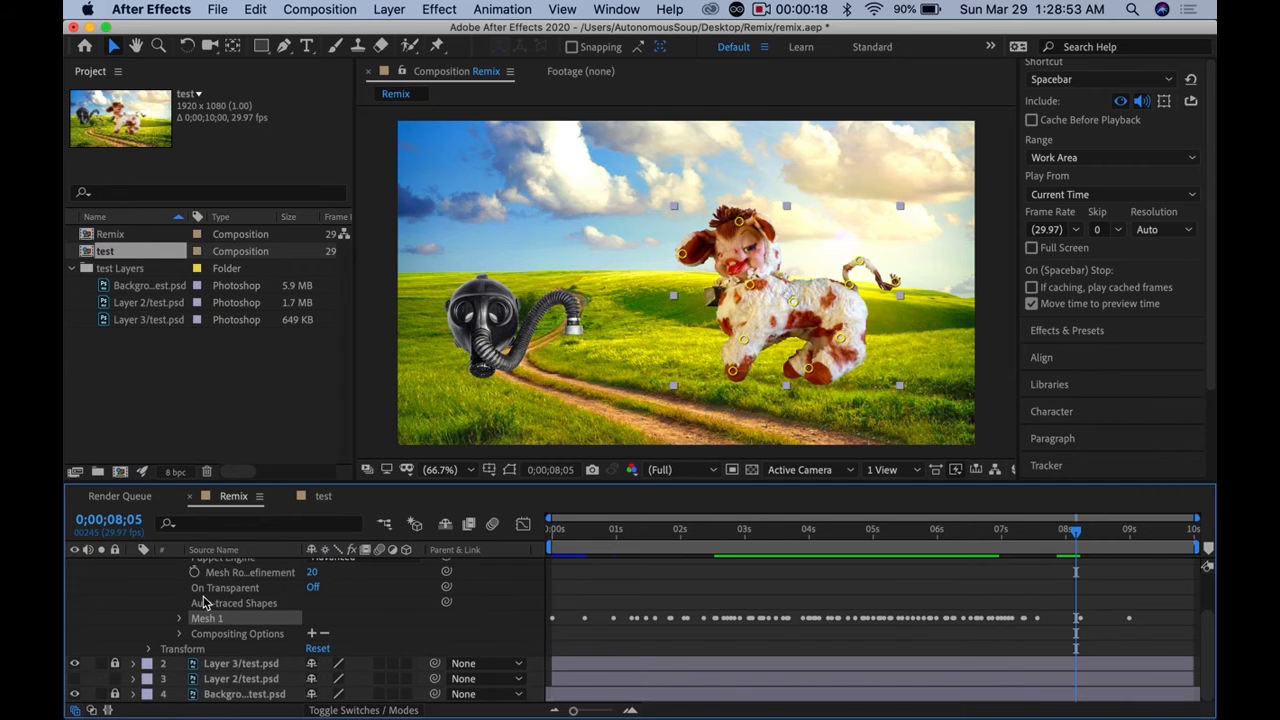
pyautogui.scroll(3, 250, 610)
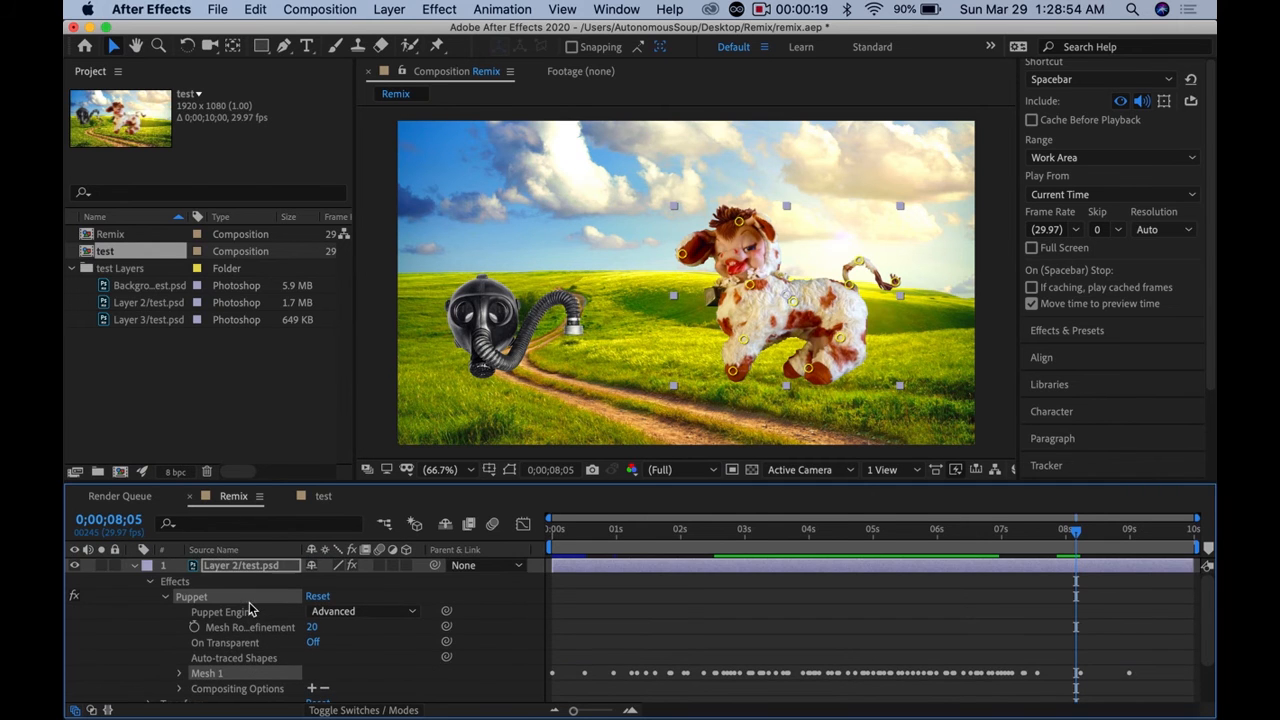
pyautogui.click(166, 597)
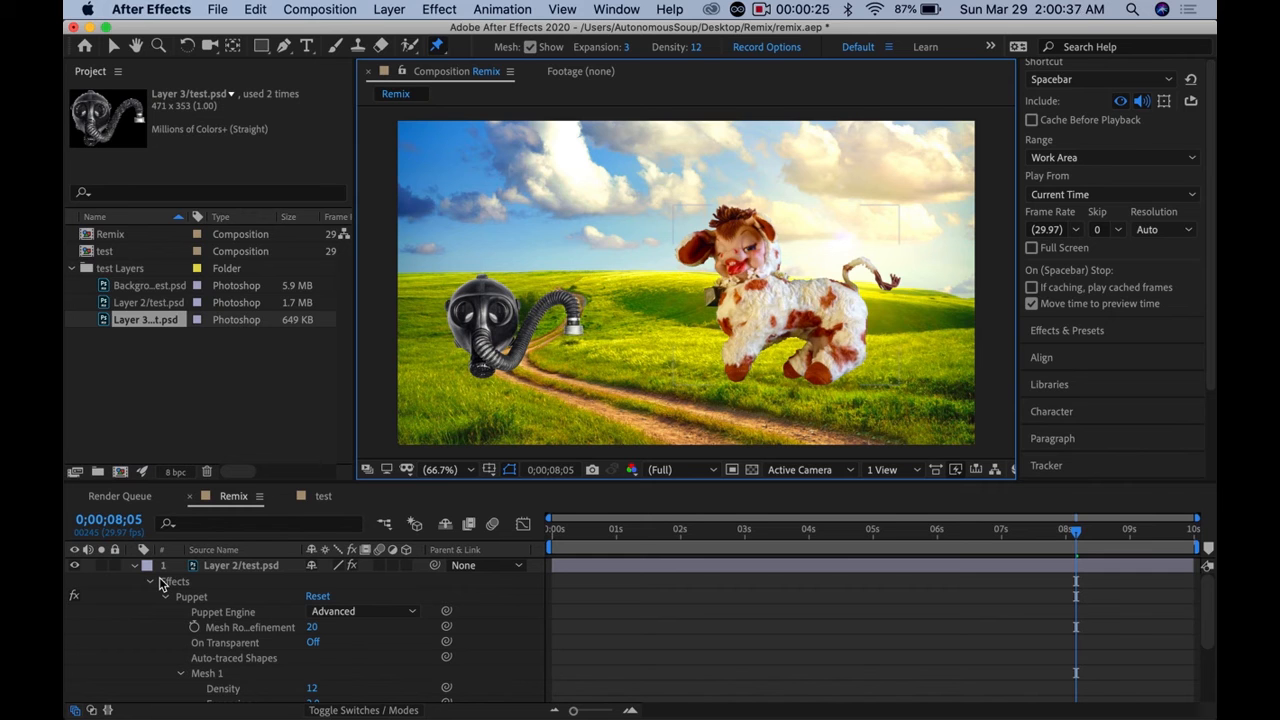
pyautogui.click(140, 567)
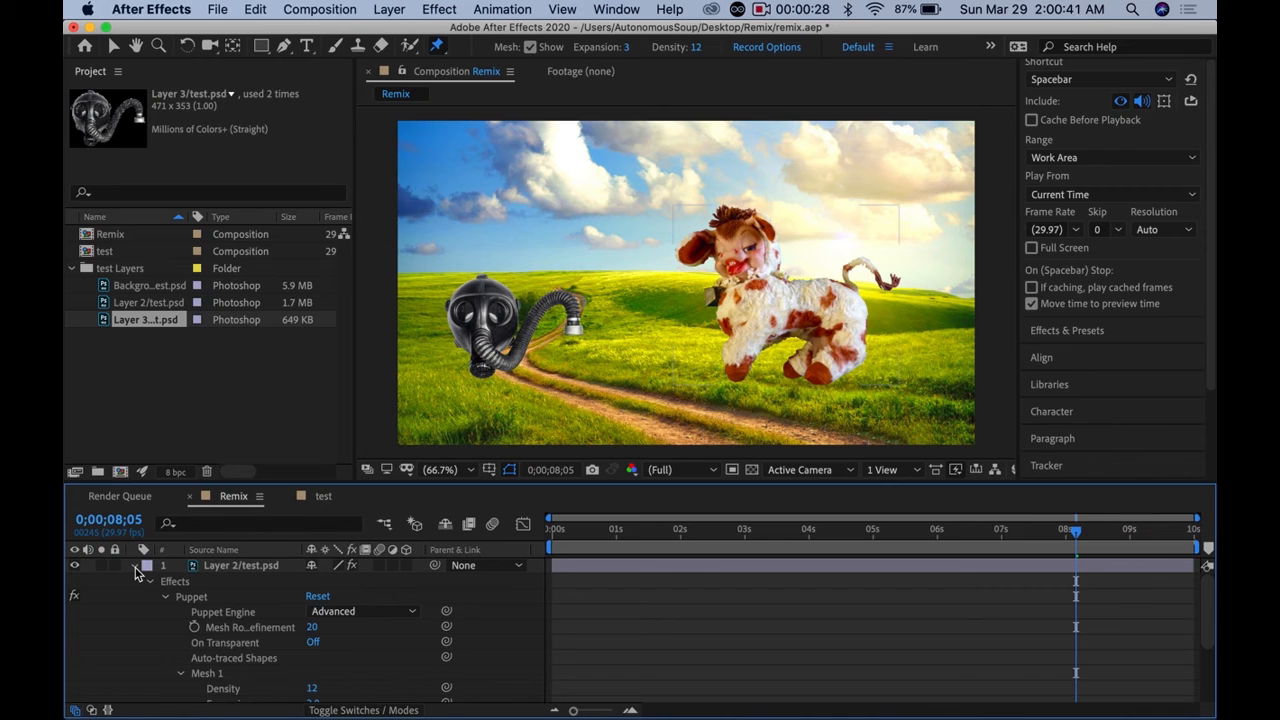
pyautogui.click(135, 567)
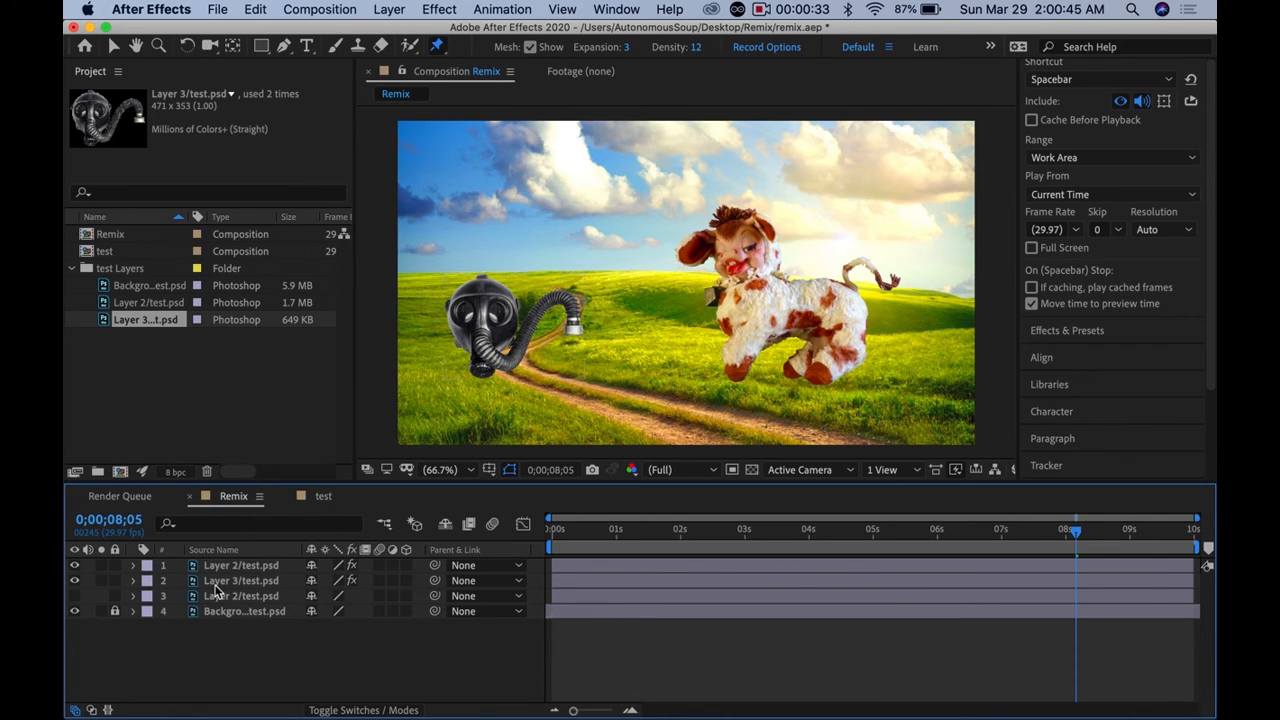
# Step: Select the gas mask layer, Layer 3/test.psd, and place puppet pins on the mask's centre, crown, both sides and bottom
pyautogui.click(134, 581)
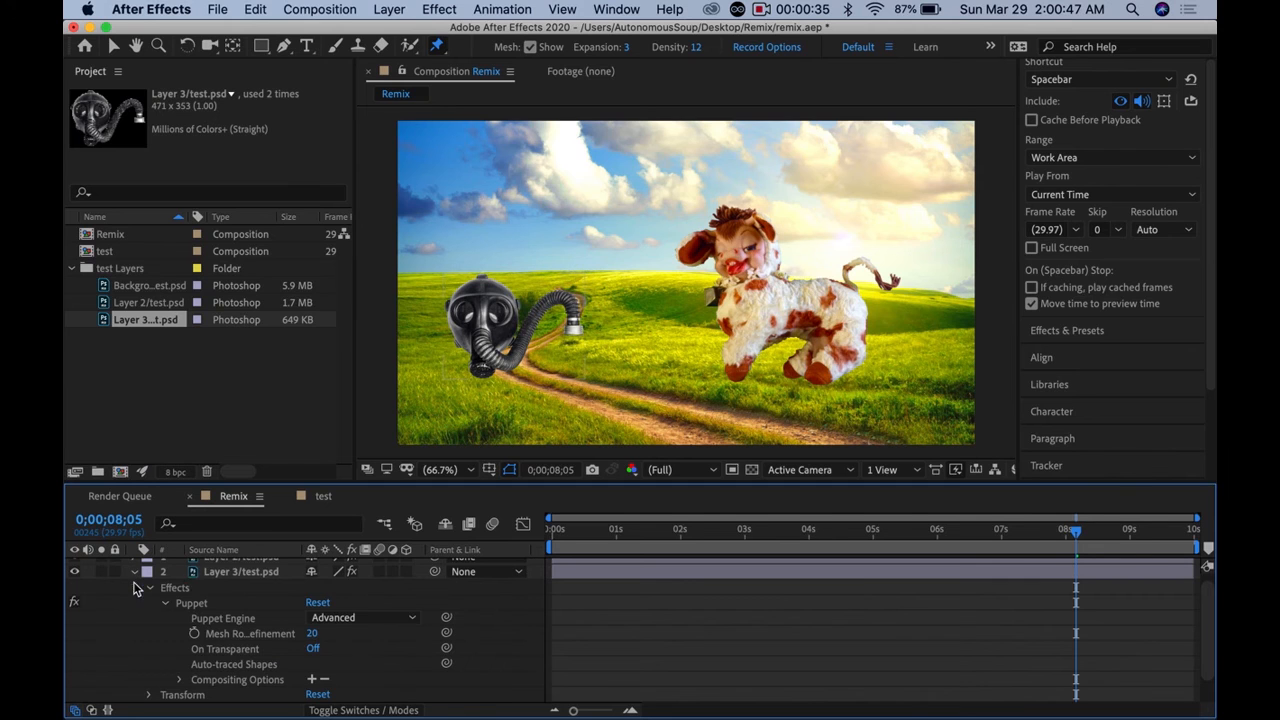
pyautogui.click(223, 577)
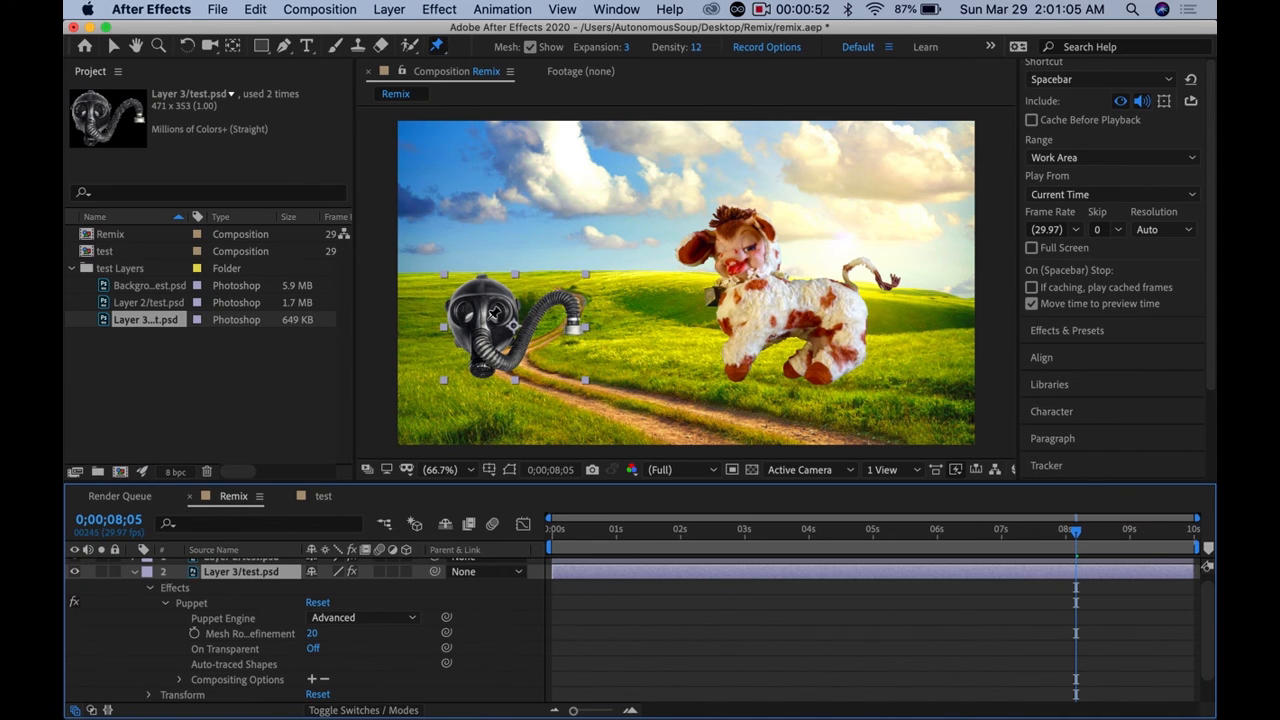
pyautogui.click(482, 313)
pyautogui.click(483, 280)
pyautogui.click(447, 312)
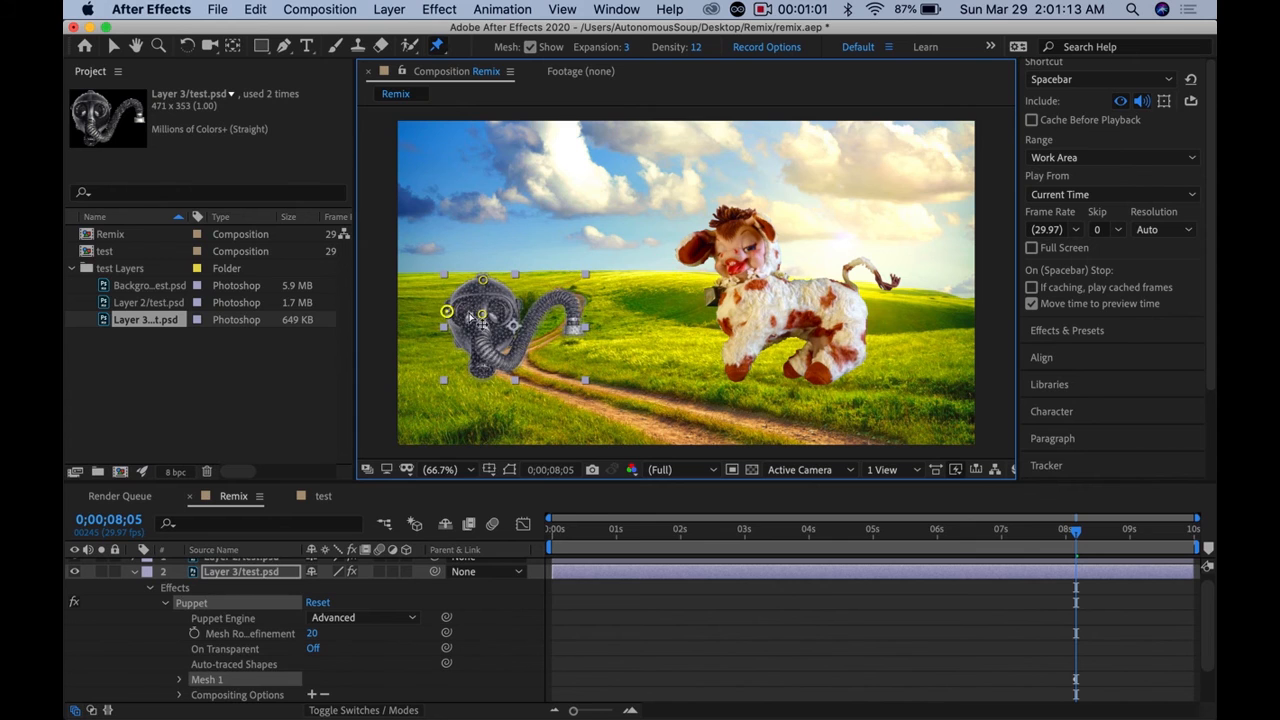
pyautogui.click(512, 313)
pyautogui.click(482, 369)
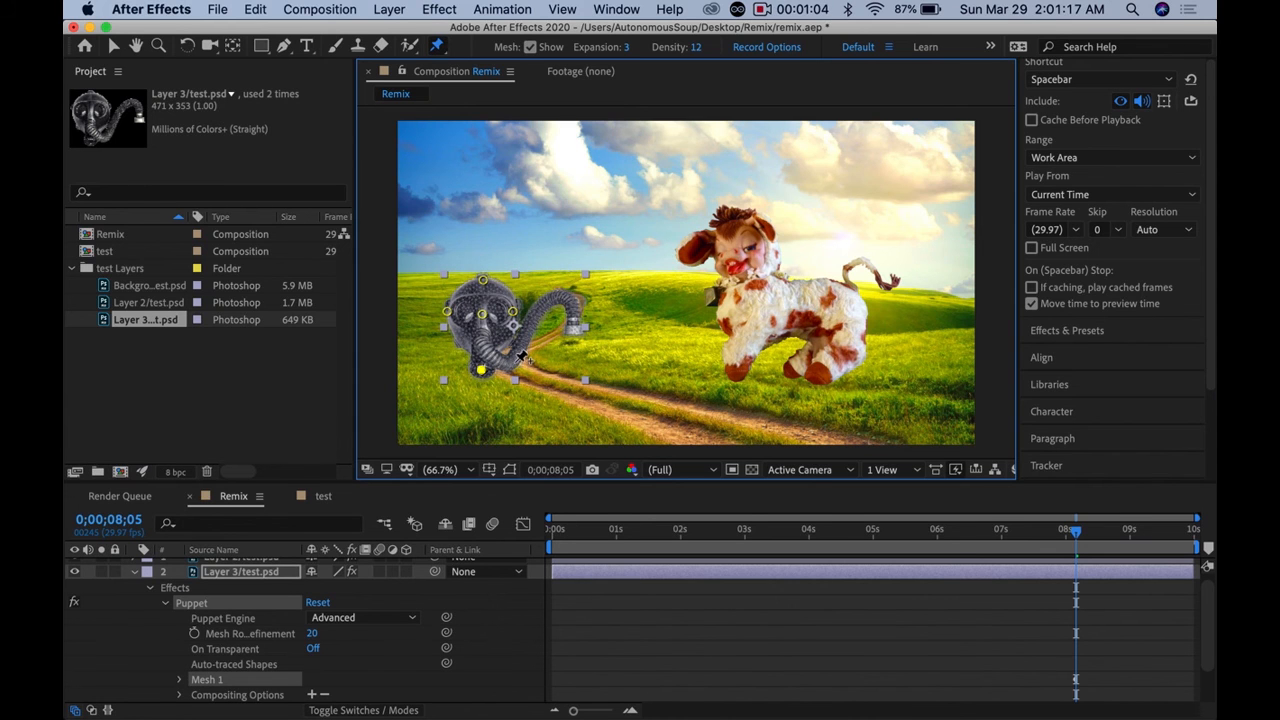
# Step: Add four puppet pins along the gas mask's hose, from its lower bend up over the curve to the metal end
pyautogui.click(513, 360)
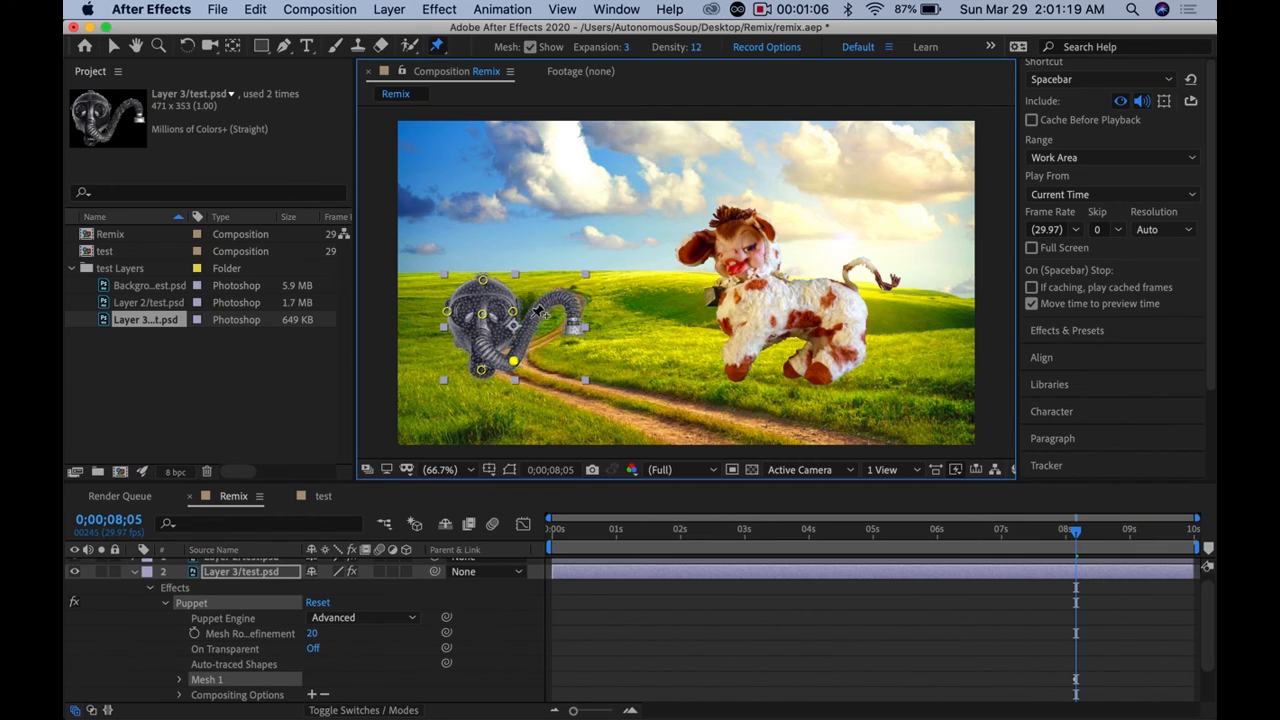
pyautogui.click(528, 320)
pyautogui.click(560, 296)
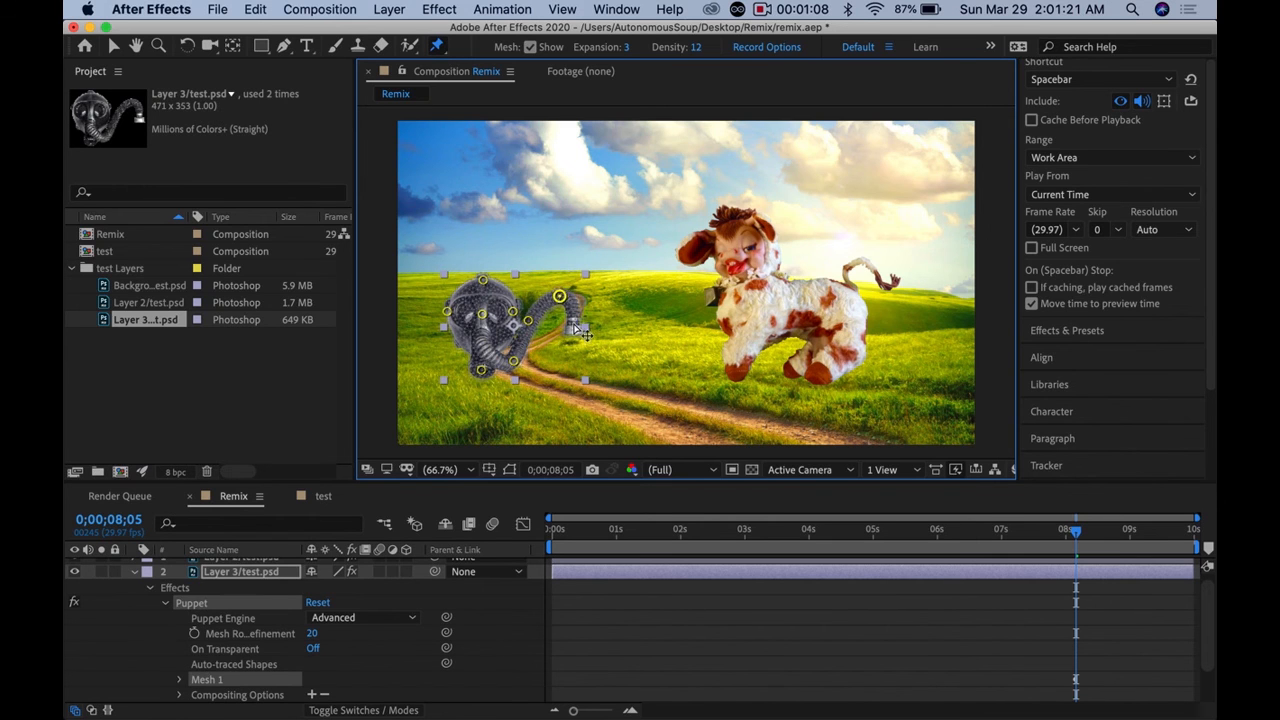
pyautogui.click(572, 333)
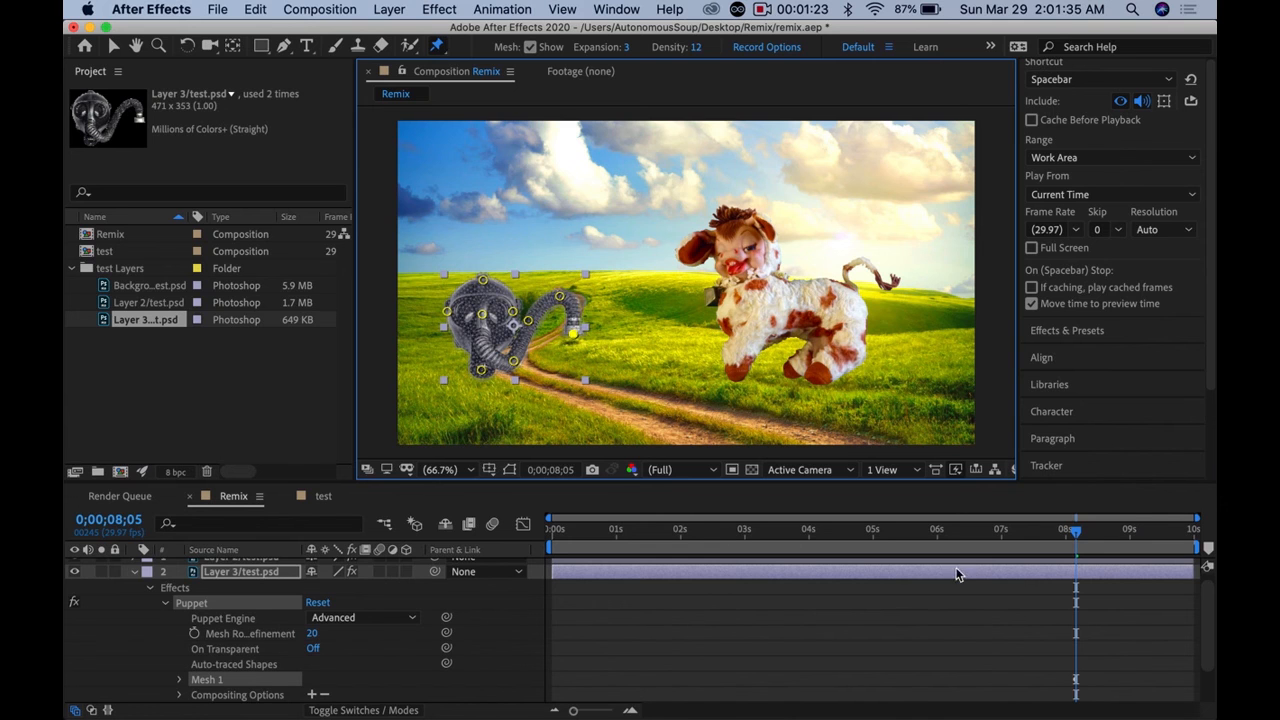
# Step: From the start of the composition, record puppet motion for the pin on the mask's crown and the pin at its bottom
pyautogui.moveTo(1083, 529); pyautogui.dragTo(525, 530)
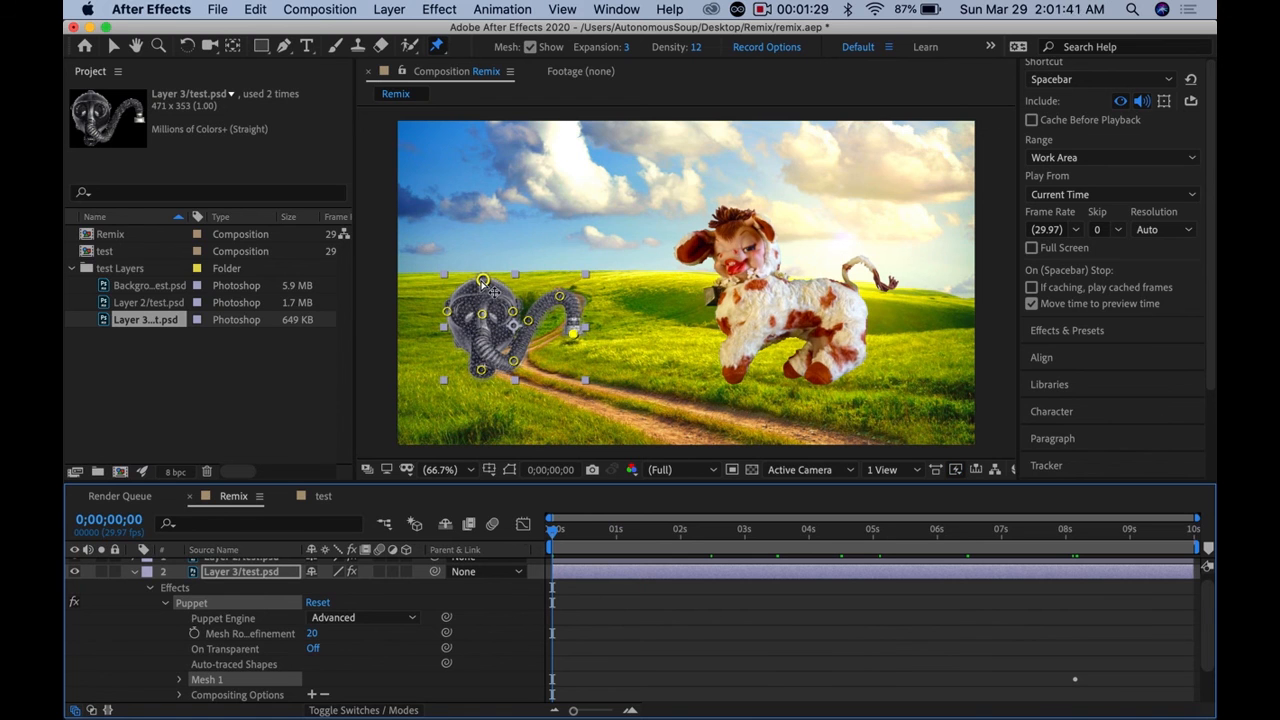
pyautogui.moveTo(491, 292)
pyautogui.mouseDown()
pyautogui.moveTo(477, 309)
pyautogui.moveTo(433, 289)
pyautogui.moveTo(510, 275)
pyautogui.moveTo(445, 285)
pyautogui.moveTo(473, 313)
pyautogui.moveTo(452, 258)
pyautogui.moveTo(475, 305)
pyautogui.moveTo(444, 267)
pyautogui.moveTo(474, 251)
pyautogui.moveTo(509, 271)
pyautogui.moveTo(482, 273)
pyautogui.moveTo(480, 296)
pyautogui.moveTo(440, 252)
pyautogui.moveTo(481, 289)
pyautogui.moveTo(503, 266)
pyautogui.moveTo(445, 263)
pyautogui.mouseUp()
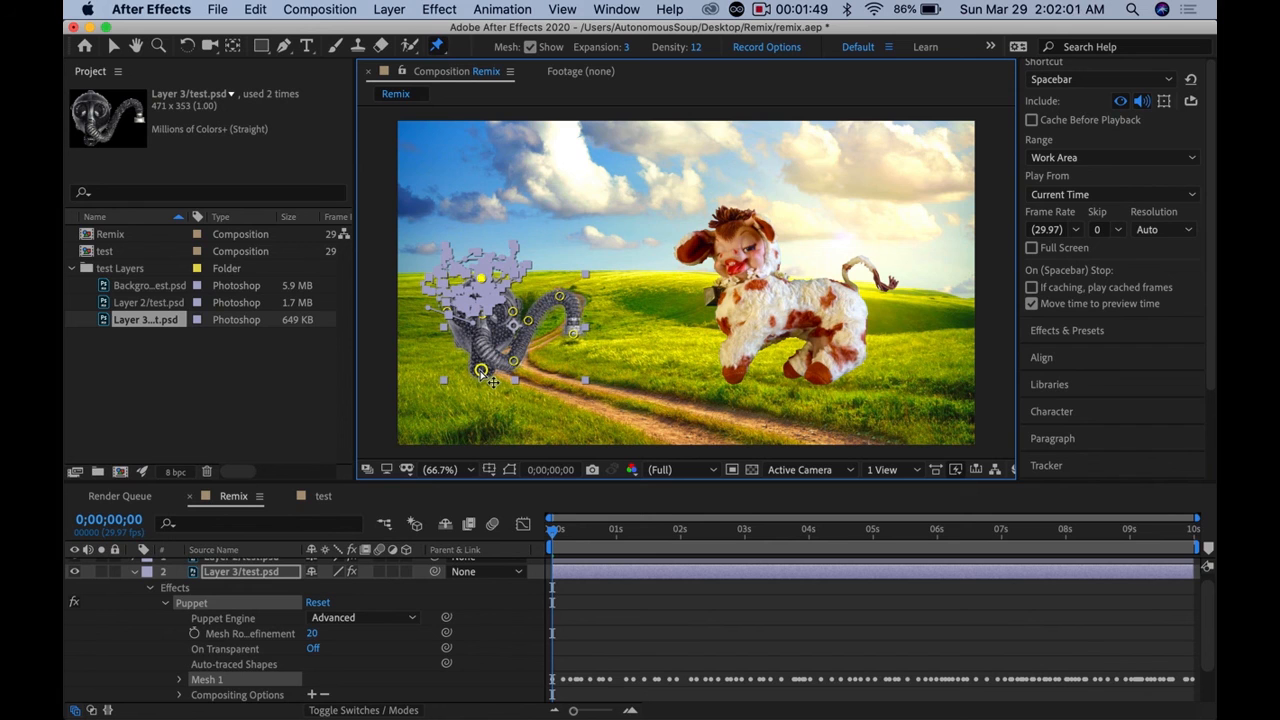
pyautogui.moveTo(487, 382)
pyautogui.mouseDown()
pyautogui.moveTo(454, 373)
pyautogui.moveTo(457, 387)
pyautogui.moveTo(538, 386)
pyautogui.moveTo(450, 386)
pyautogui.moveTo(491, 394)
pyautogui.moveTo(465, 379)
pyautogui.moveTo(485, 383)
pyautogui.moveTo(466, 395)
pyautogui.moveTo(454, 384)
pyautogui.moveTo(484, 370)
pyautogui.moveTo(518, 385)
pyautogui.moveTo(457, 367)
pyautogui.moveTo(477, 394)
pyautogui.moveTo(530, 383)
pyautogui.moveTo(485, 375)
pyautogui.moveTo(448, 402)
pyautogui.moveTo(444, 392)
pyautogui.moveTo(524, 376)
pyautogui.moveTo(533, 395)
pyautogui.moveTo(526, 382)
pyautogui.moveTo(453, 399)
pyautogui.moveTo(535, 377)
pyautogui.moveTo(412, 391)
pyautogui.moveTo(490, 370)
pyautogui.mouseUp()
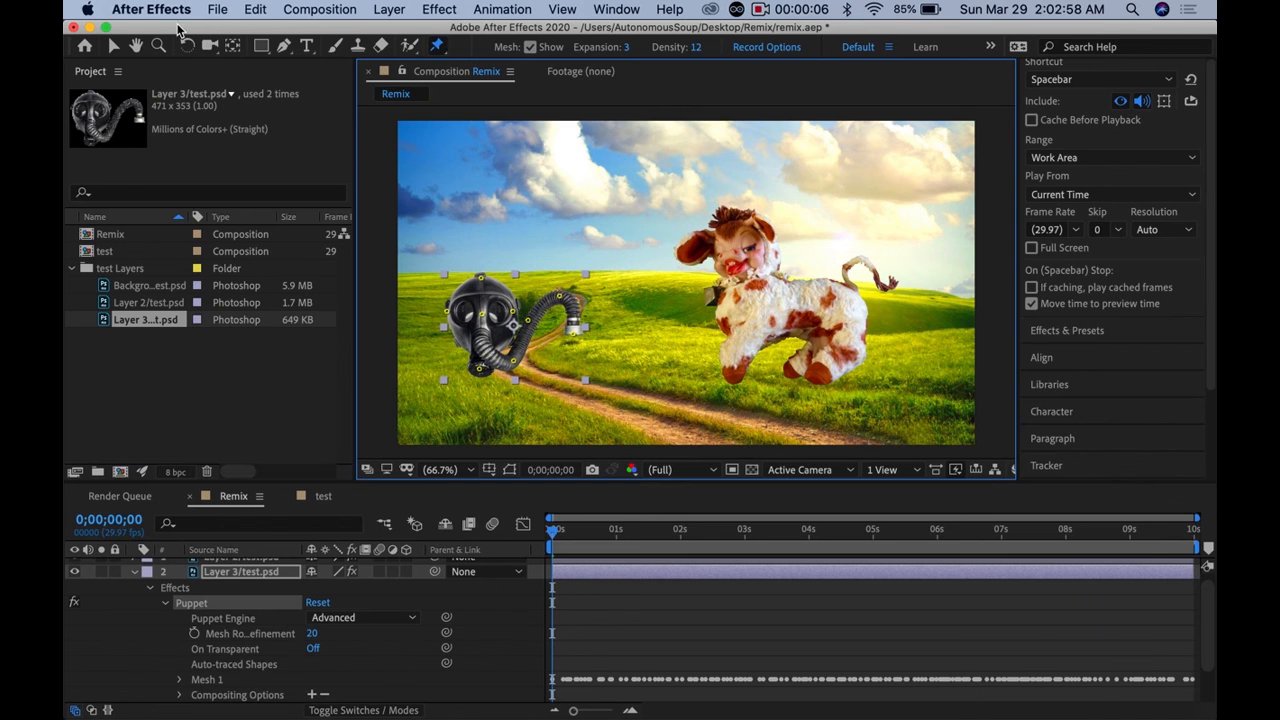
# Step: Save the project and preview the gas mask animation from the beginning
pyautogui.click(217, 9)
pyautogui.click(234, 165)
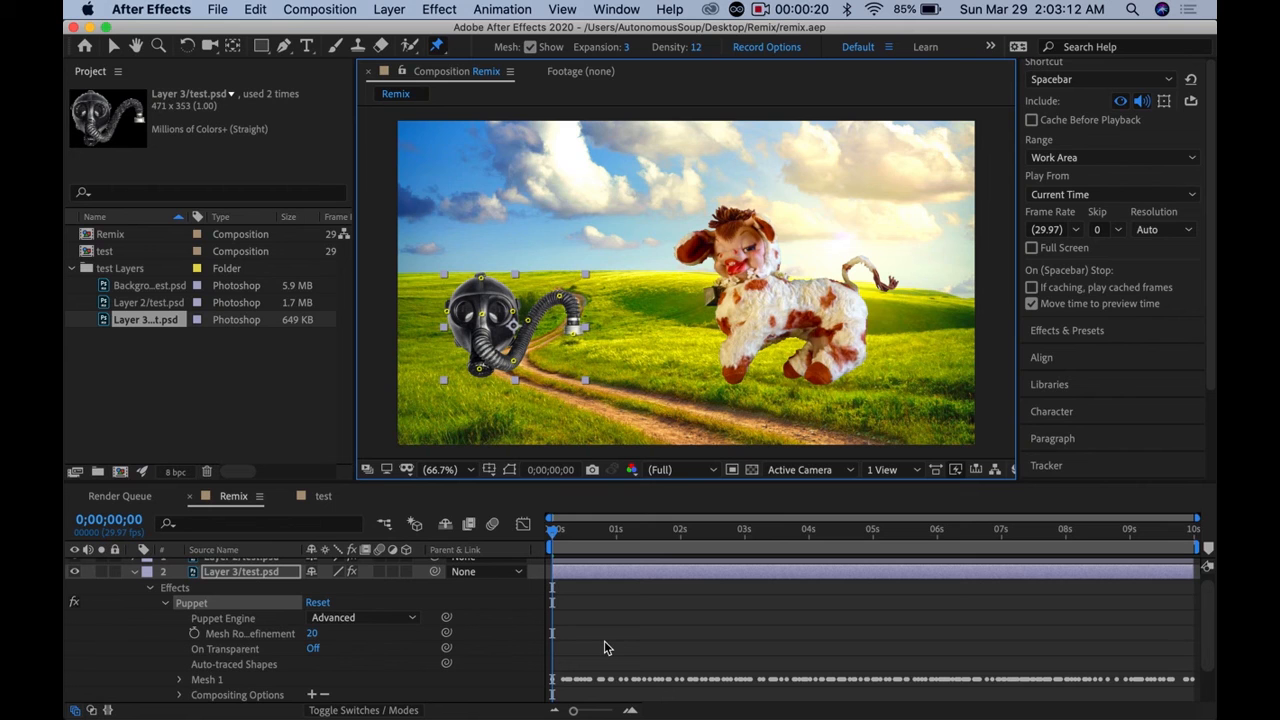
pyautogui.press('space')
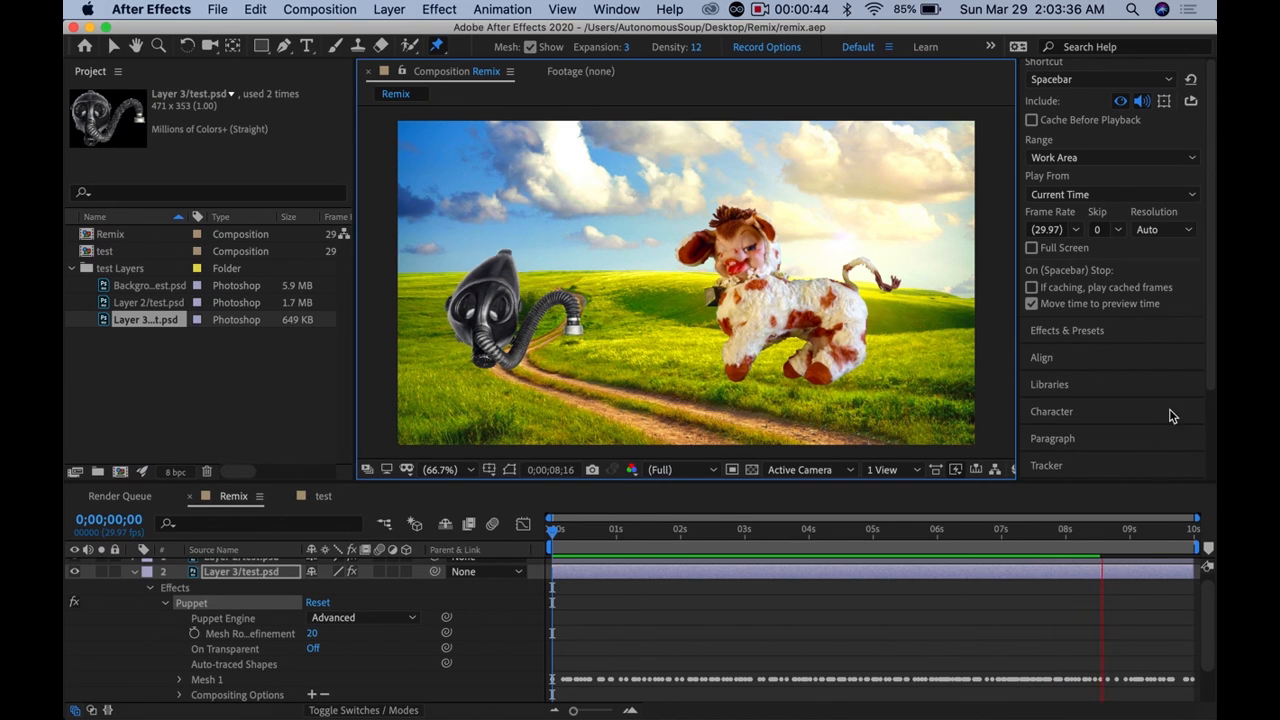
pyautogui.press('space')
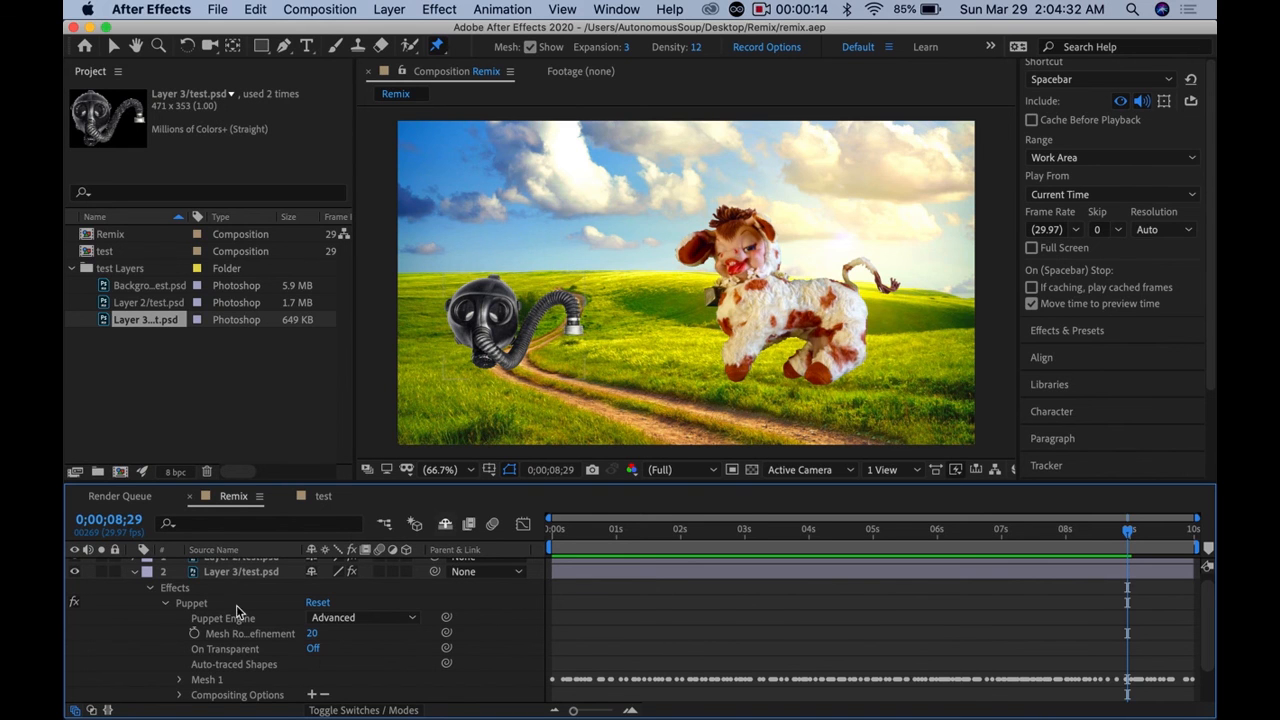
# Step: Expand the Transform properties of the gas mask layer, Layer 3/test.psd
pyautogui.click(152, 597)
pyautogui.click(152, 597)
pyautogui.scroll(-1, 171, 629)
pyautogui.scroll(-2, 177, 630)
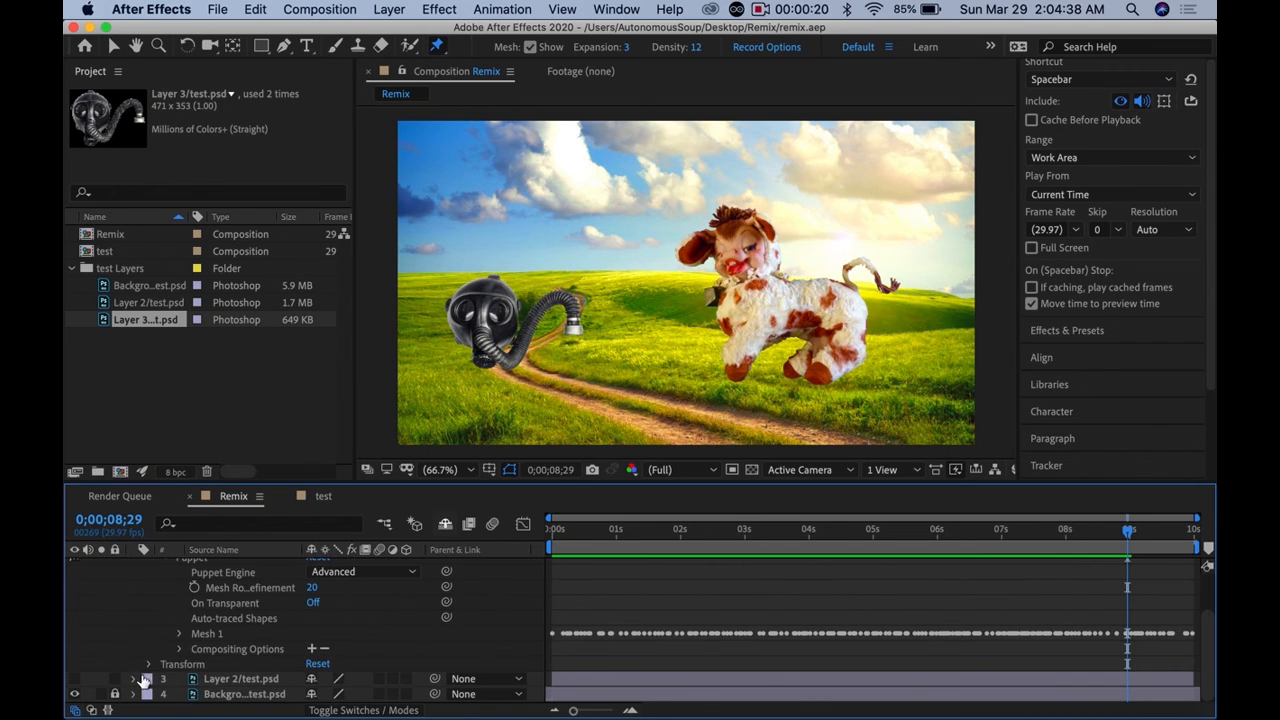
pyautogui.click(151, 665)
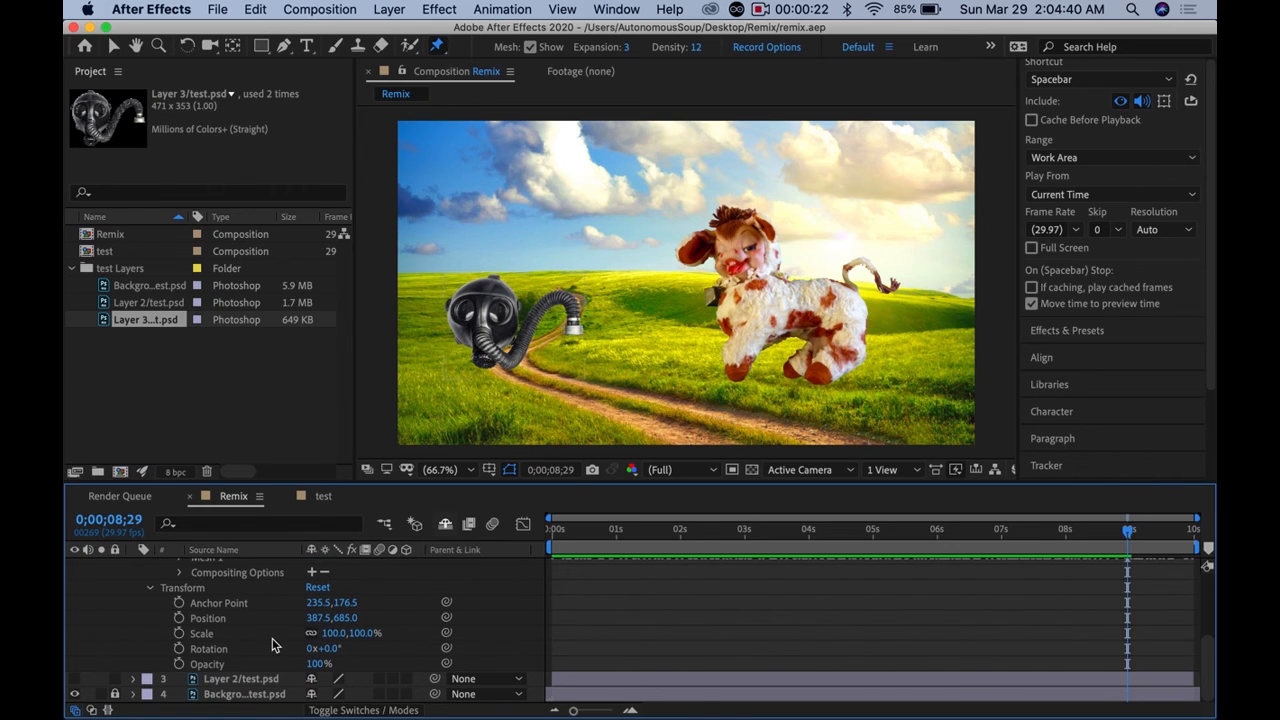